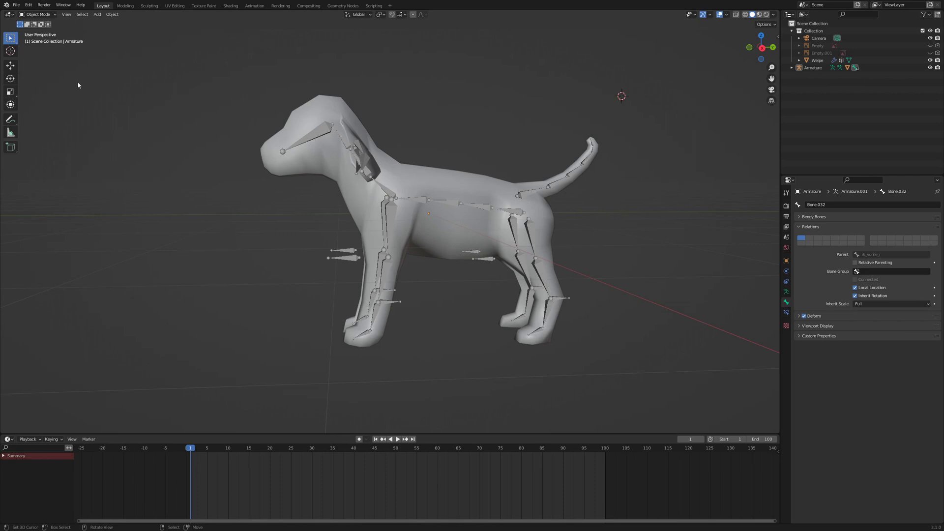
# - Open the Preferences
pyautogui.click(29, 5)
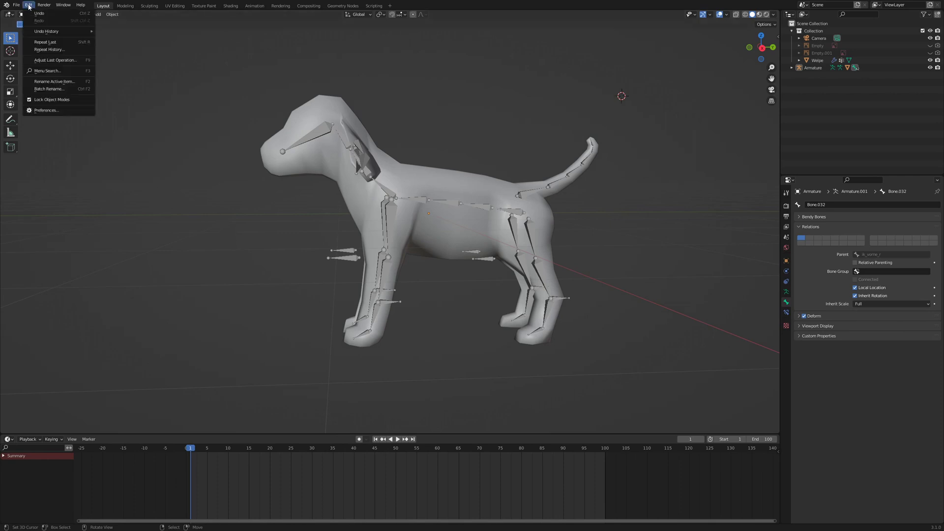
pyautogui.click(46, 111)
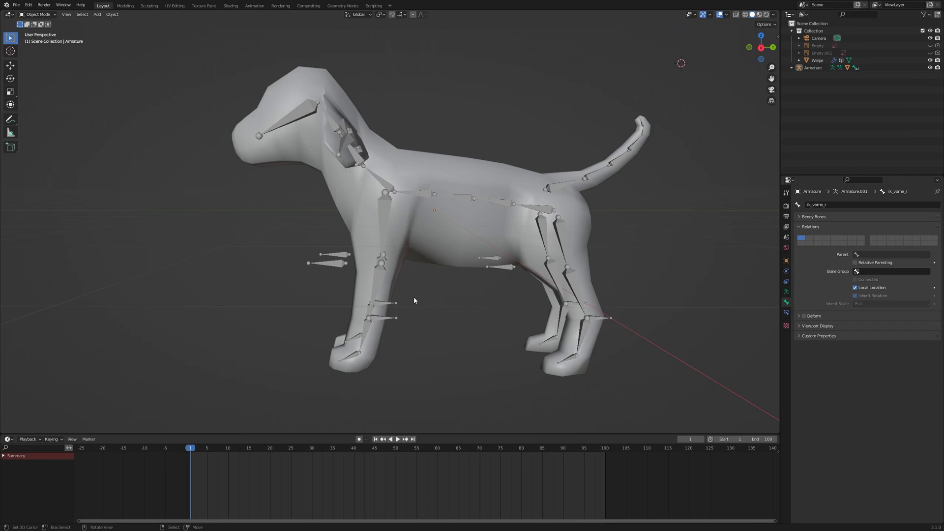
# - Select the dog's armature and switch it to Edit Mode
pyautogui.moveTo(424, 296); pyautogui.dragTo(400, 297, button='middle')
pyautogui.scroll(1, 389, 296)
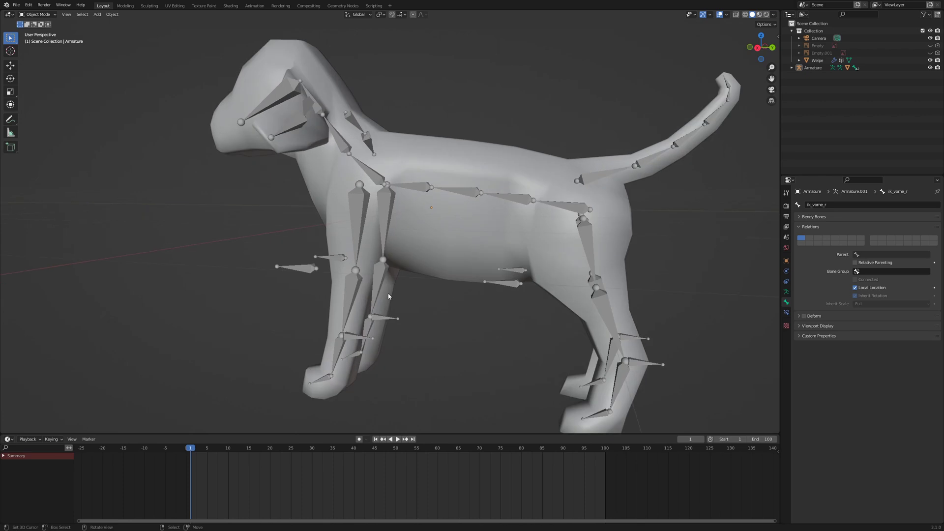
pyautogui.click(352, 288)
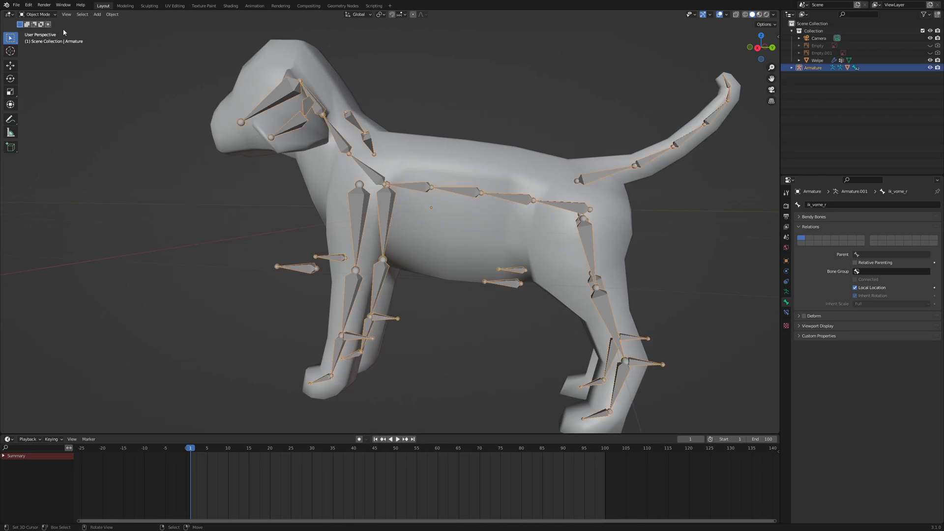
pyautogui.click(39, 14)
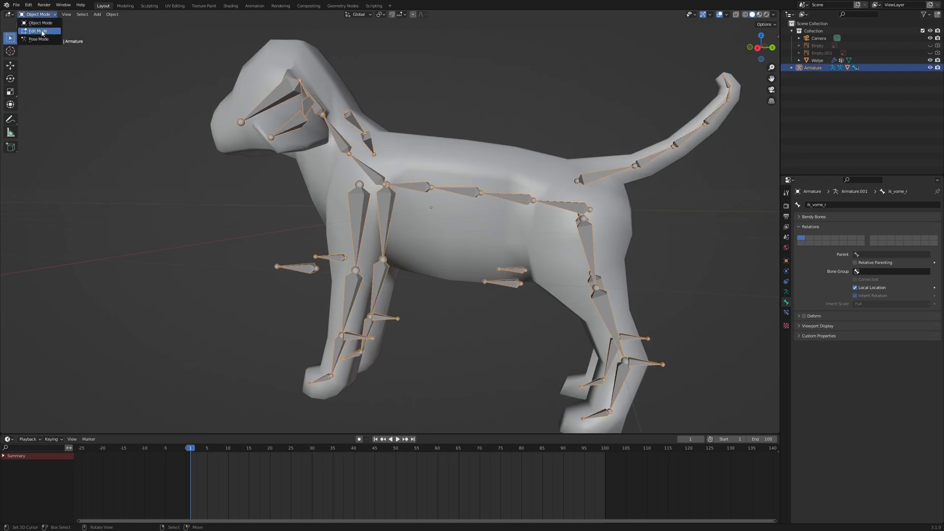
pyautogui.click(42, 32)
# - Inspect the front leg IK bones ik_vorne_l and ik_vorne_r and the control bone in front of the chest
pyautogui.moveTo(368, 355); pyautogui.dragTo(340, 338, button='middle')
pyautogui.scroll(2, 339, 338)
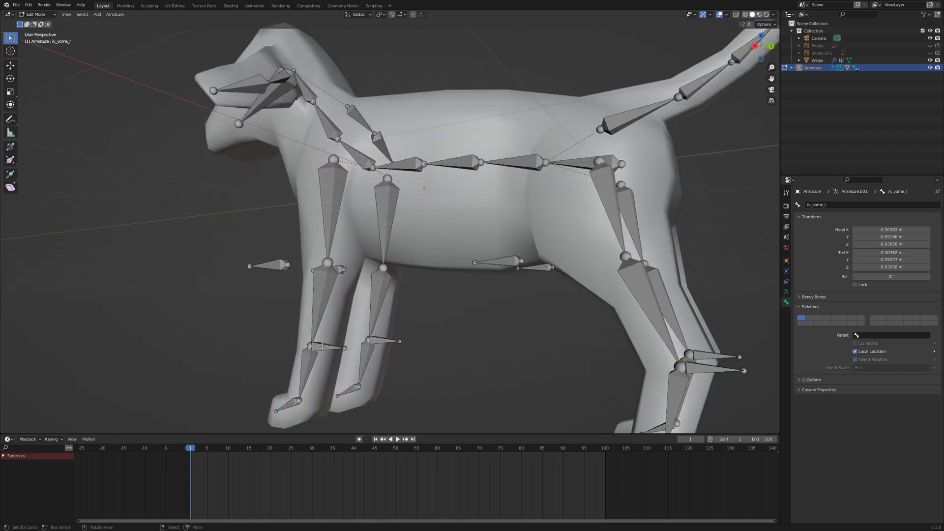
pyautogui.click(322, 345)
pyautogui.moveTo(382, 299); pyautogui.dragTo(388, 302, button='middle')
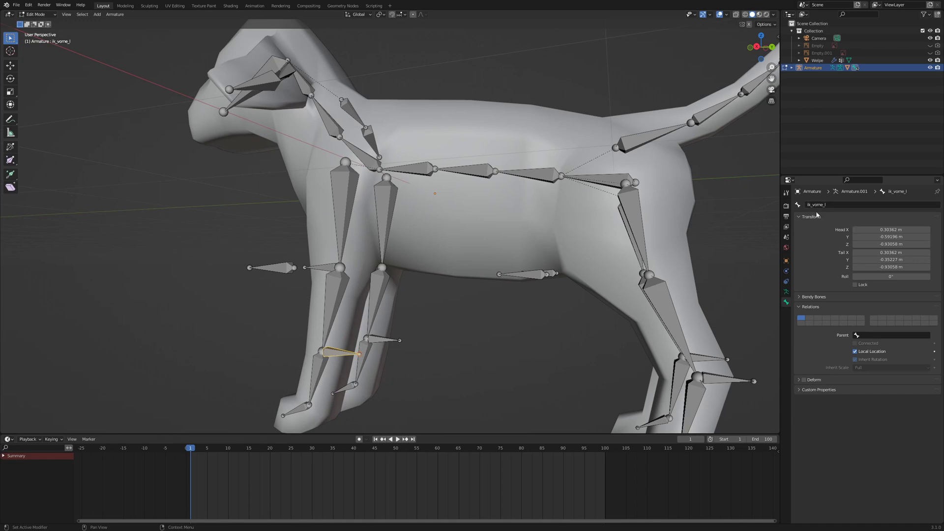
pyautogui.click(376, 341)
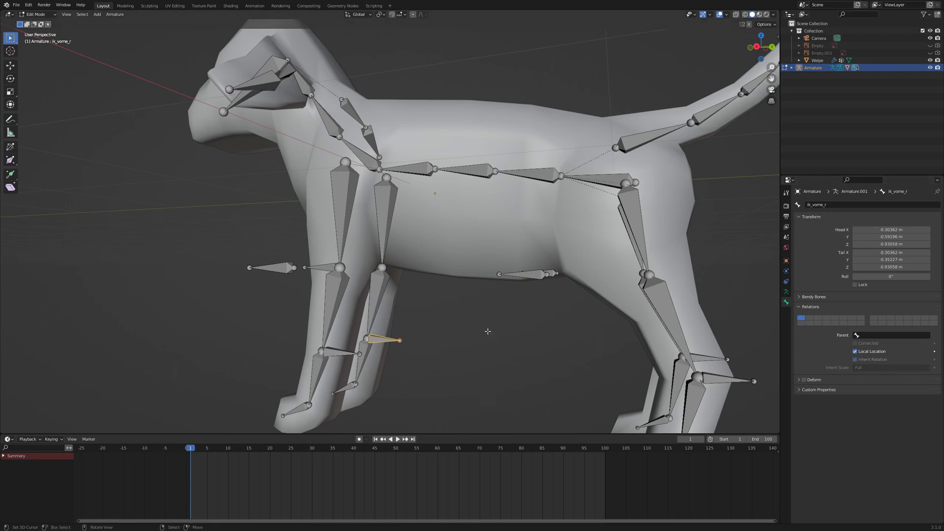
pyautogui.moveTo(457, 332)
pyautogui.mouseDown(button='middle')
pyautogui.moveTo(497, 331)
pyautogui.moveTo(467, 330)
pyautogui.mouseUp(button='middle')
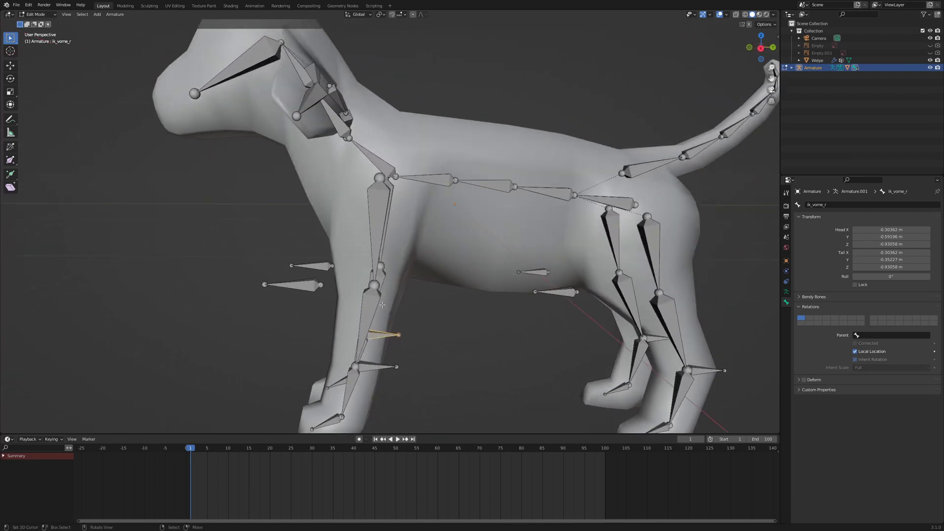
pyautogui.click(297, 285)
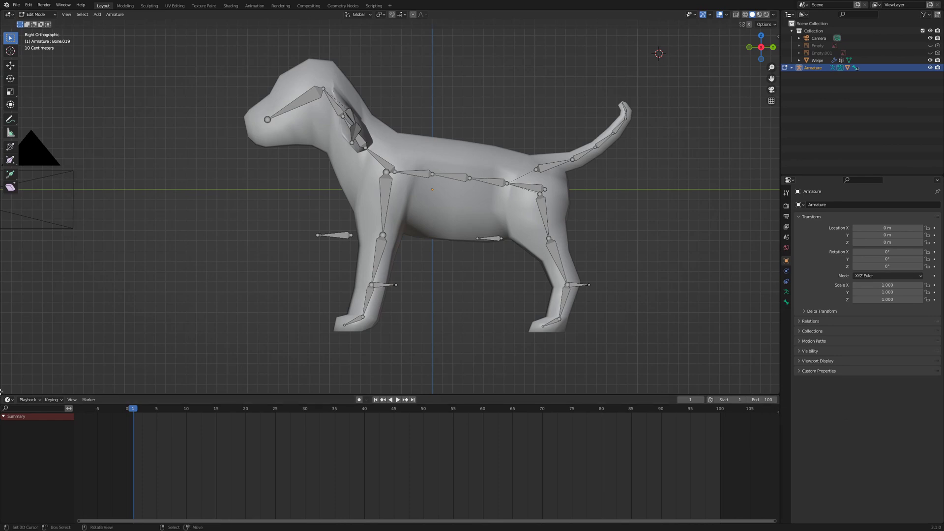
# - Add a Dope Sheet area between the viewport and the timeline, then shrink the timeline to a thin strip and enlarge the viewport
pyautogui.moveTo(1, 391); pyautogui.dragTo(197, 257)
pyautogui.click(9, 263)
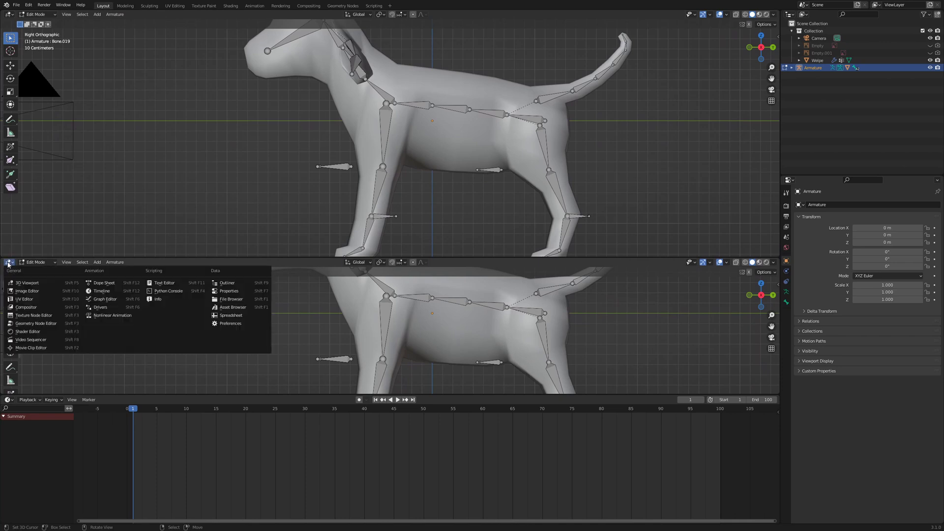
pyautogui.click(98, 283)
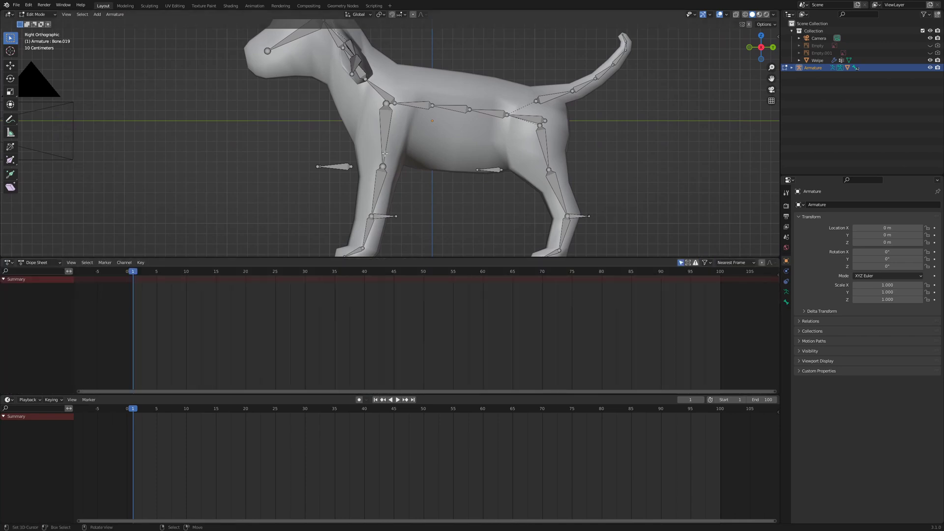
pyautogui.moveTo(322, 394); pyautogui.dragTo(408, 525)
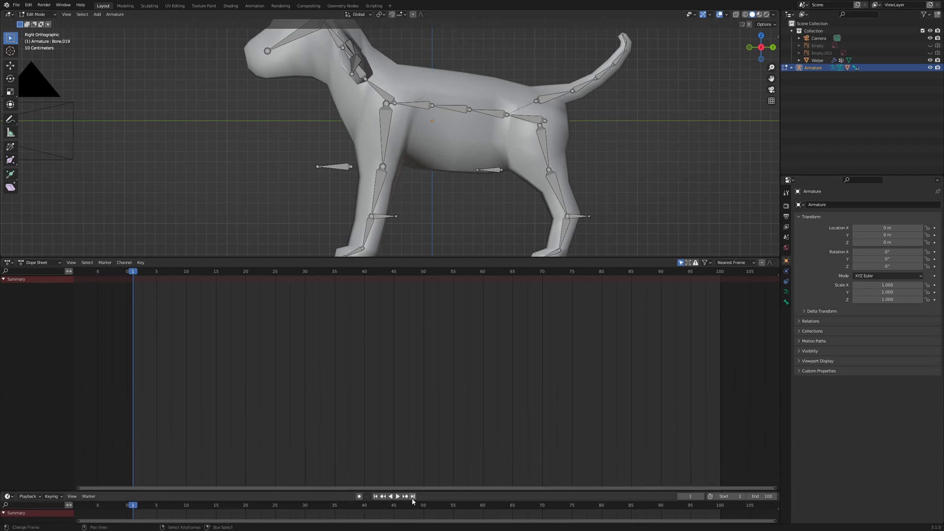
pyautogui.moveTo(369, 258); pyautogui.dragTo(344, 336)
# - Switch the armature to Pose Mode
pyautogui.click(312, 126)
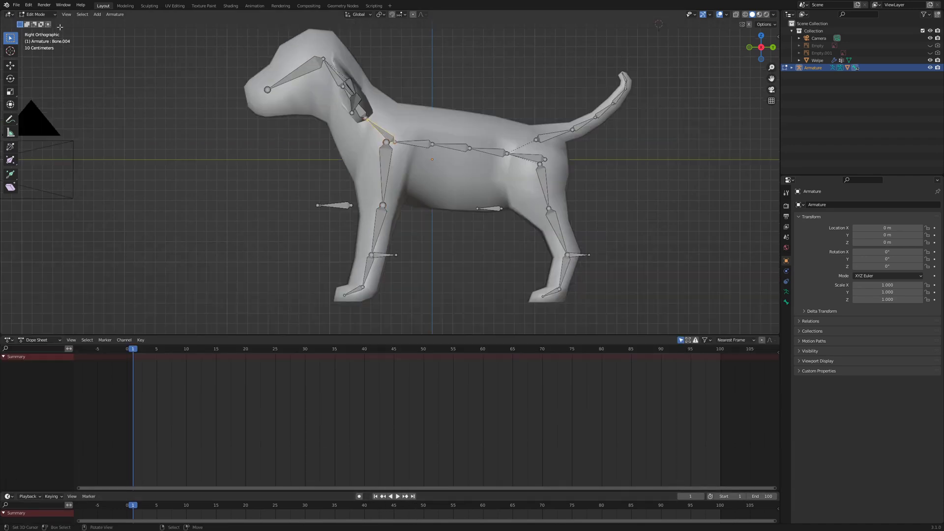
pyautogui.click(43, 14)
pyautogui.click(47, 39)
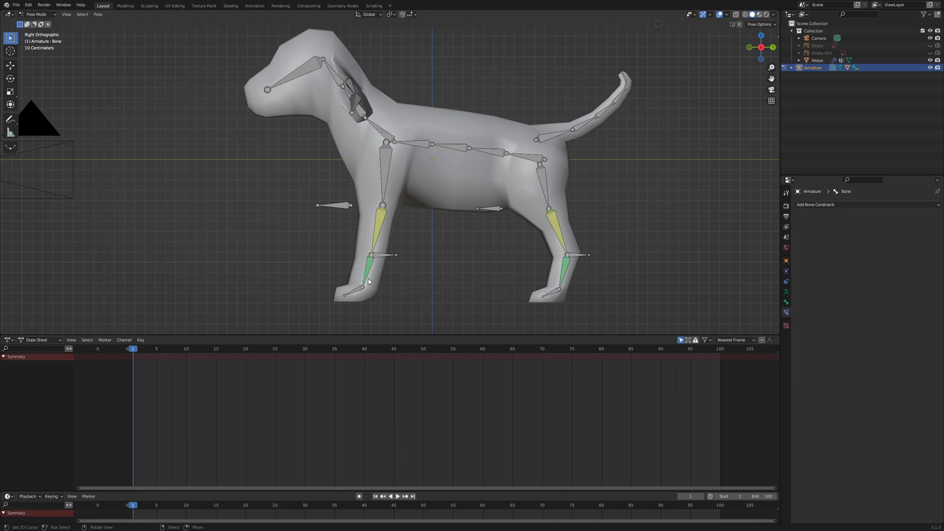
# - Lower the hip bone by about 0.043 m along the global Z axis so the legs bend slightly
pyautogui.click(533, 160)
pyautogui.press('g')
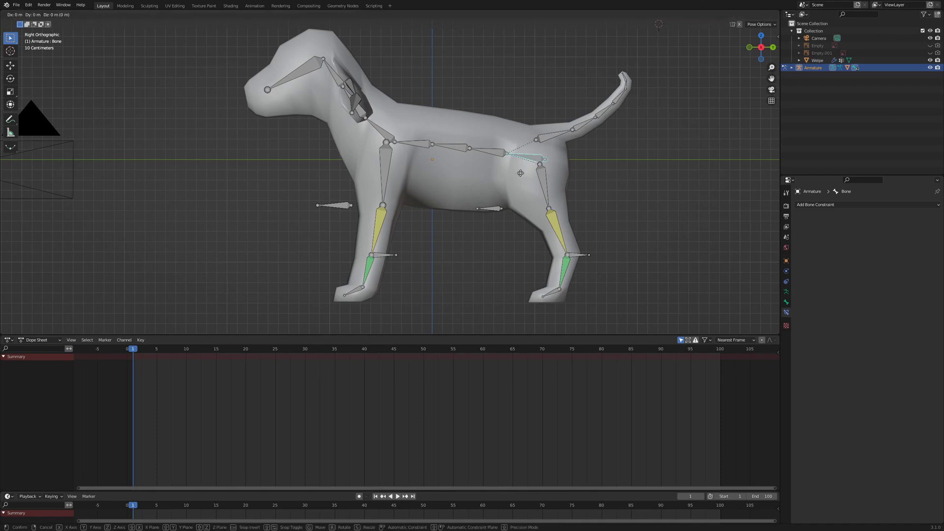
pyautogui.press('z')
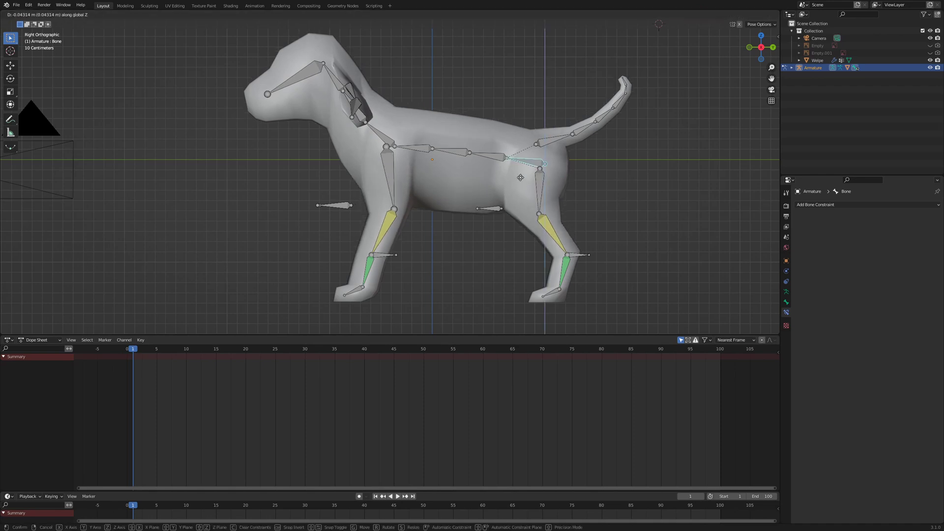
pyautogui.click(520, 177)
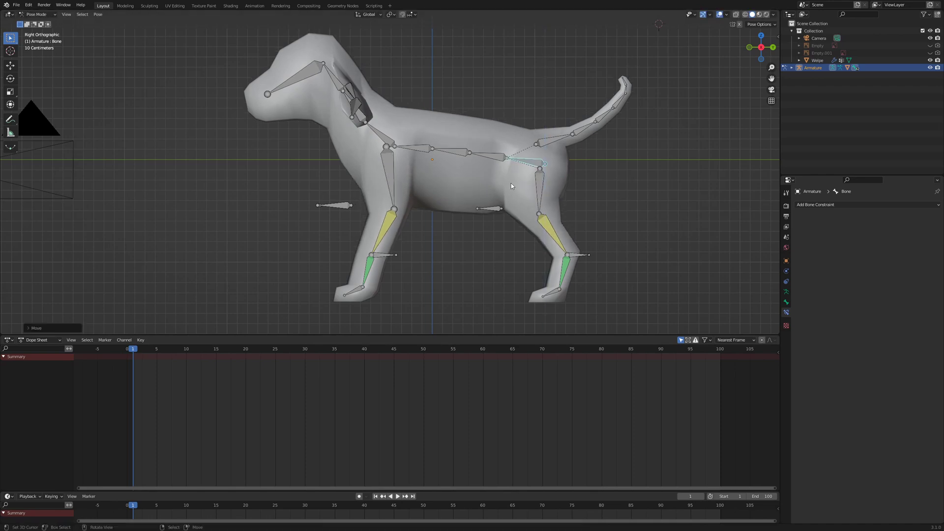
# - Move the ik_vorne_l bone along the global Y axis to step the left front leg forward
pyautogui.click(382, 255)
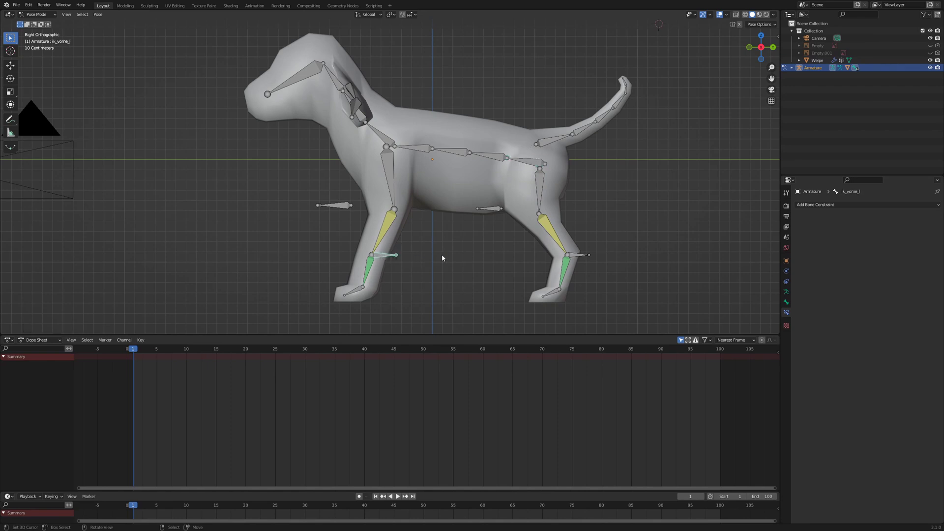
pyautogui.press('g')
pyautogui.press('y')
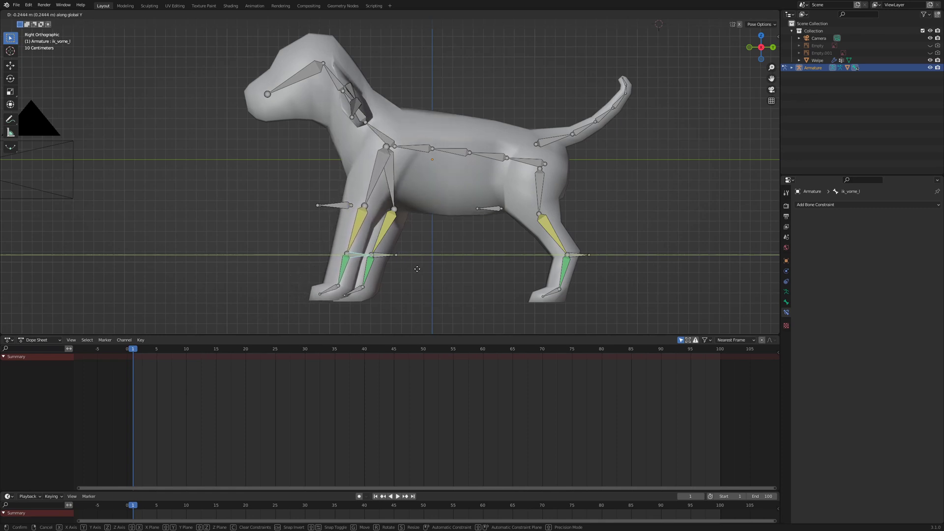
pyautogui.click(422, 271)
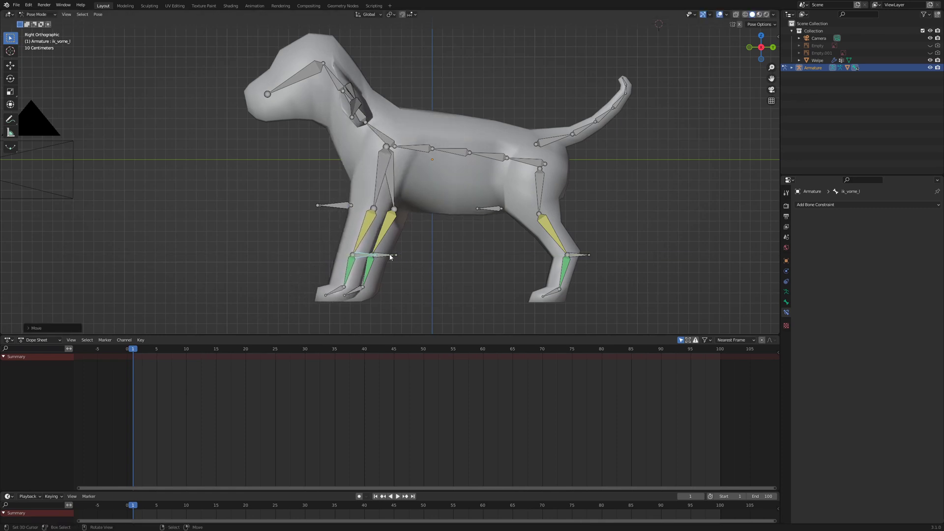
# - Move the ik_vorne_r bone along the global Y axis to stretch the right front leg backward
pyautogui.click(391, 256)
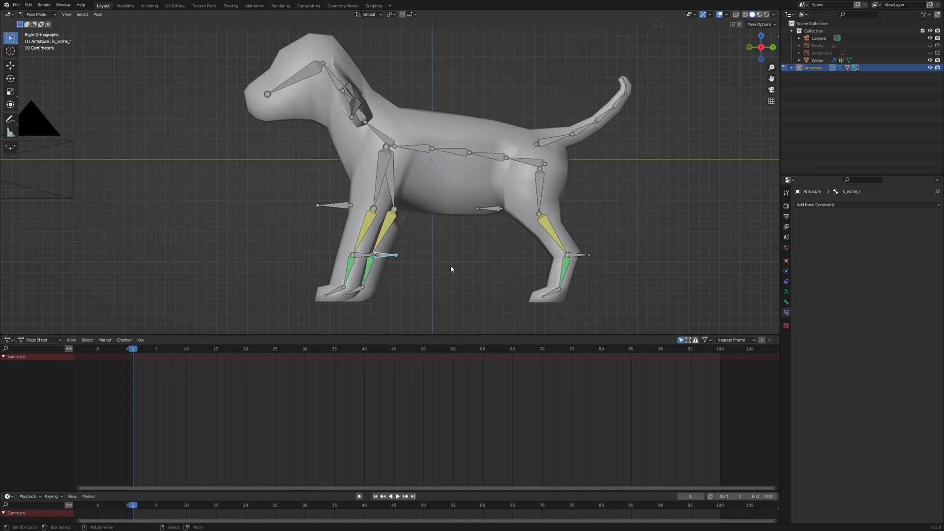
pyautogui.press('g')
pyautogui.press('y')
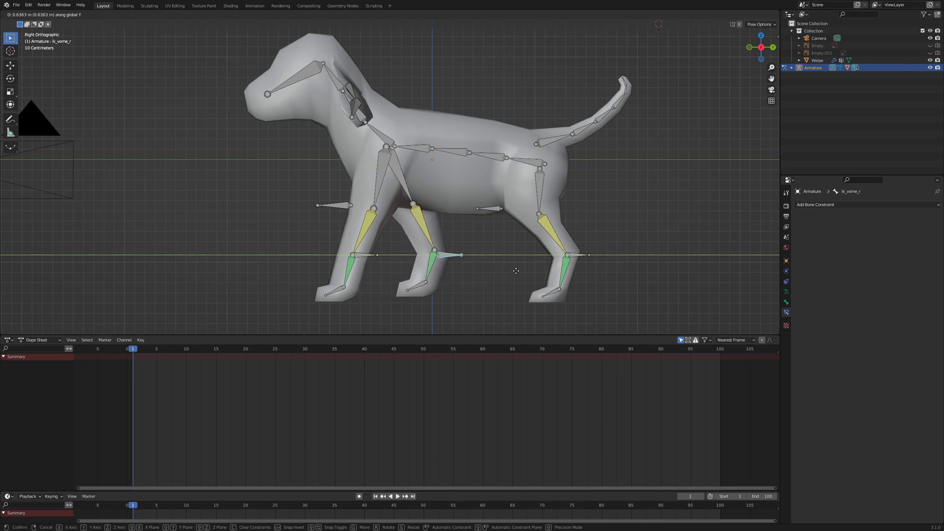
pyautogui.click(499, 280)
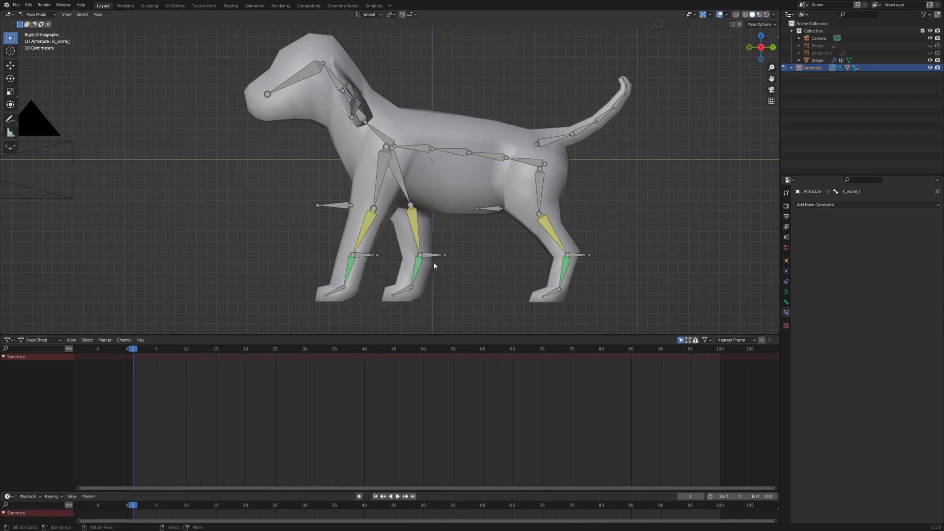
# - Insert Location & Rotation keyframes for both front IK bones at frame 1 and again at frame 100
pyautogui.keyDown('shift'); pyautogui.click(367, 254); pyautogui.keyUp('shift')
pyautogui.press('i')
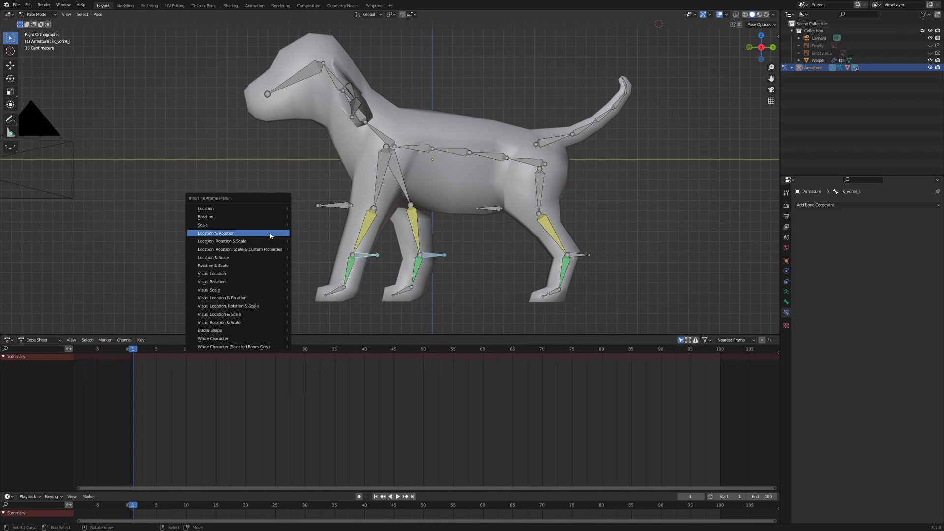
pyautogui.click(227, 234)
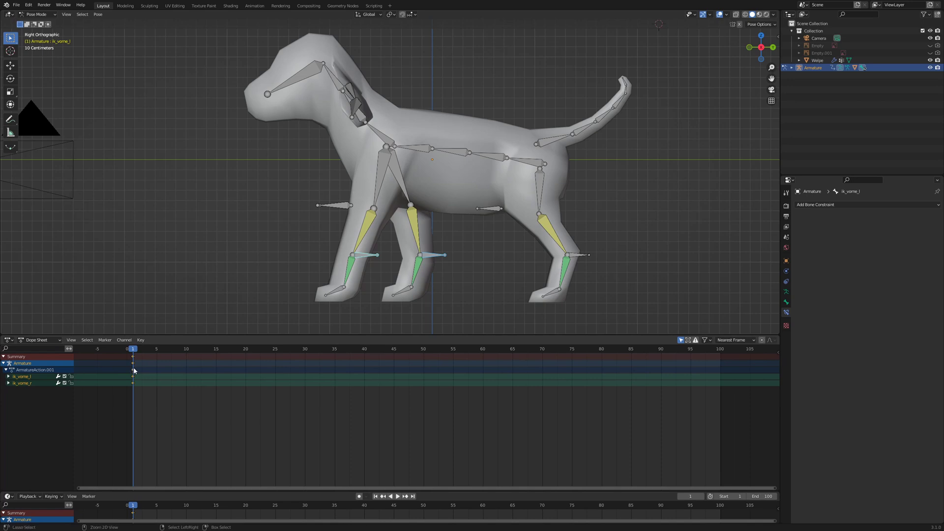
pyautogui.click(413, 496)
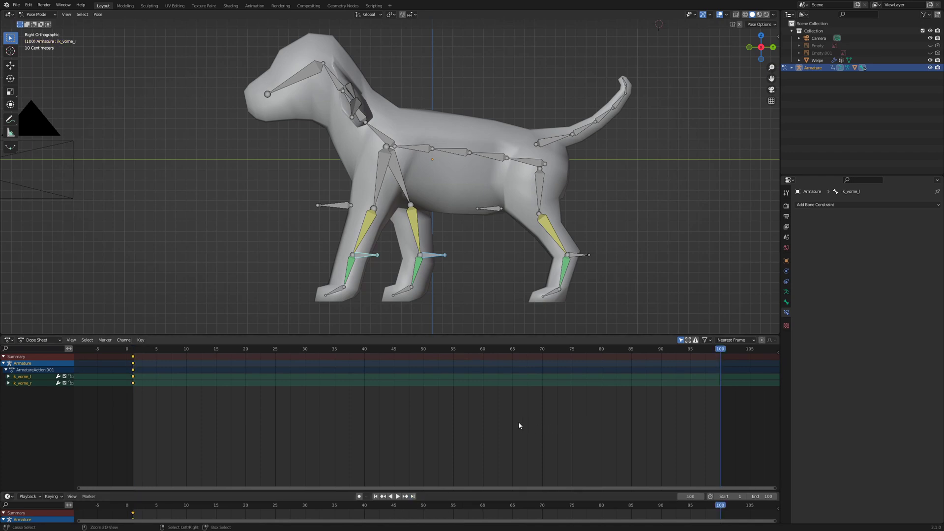
pyautogui.press('i')
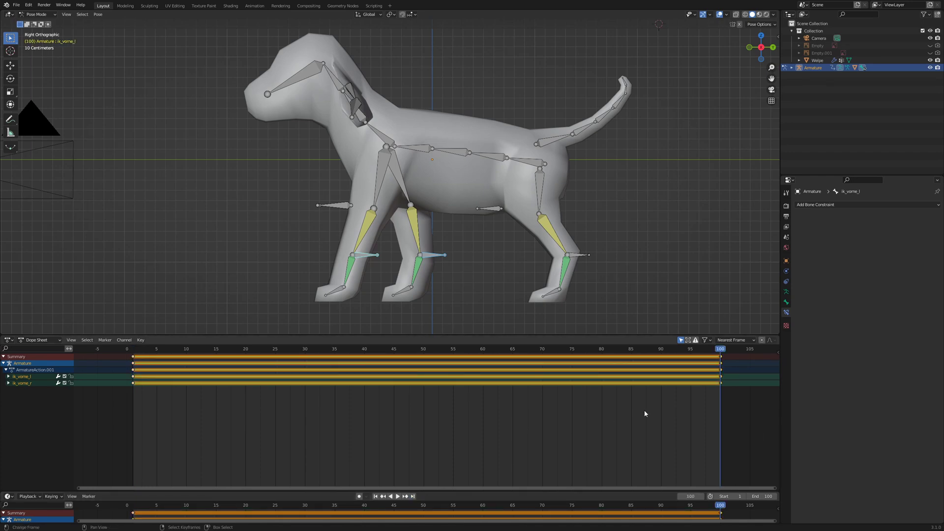
# - Keyframe both front IK bones at frame 50 with their forward and backward positions swapped, and play the animation
pyautogui.click(424, 349)
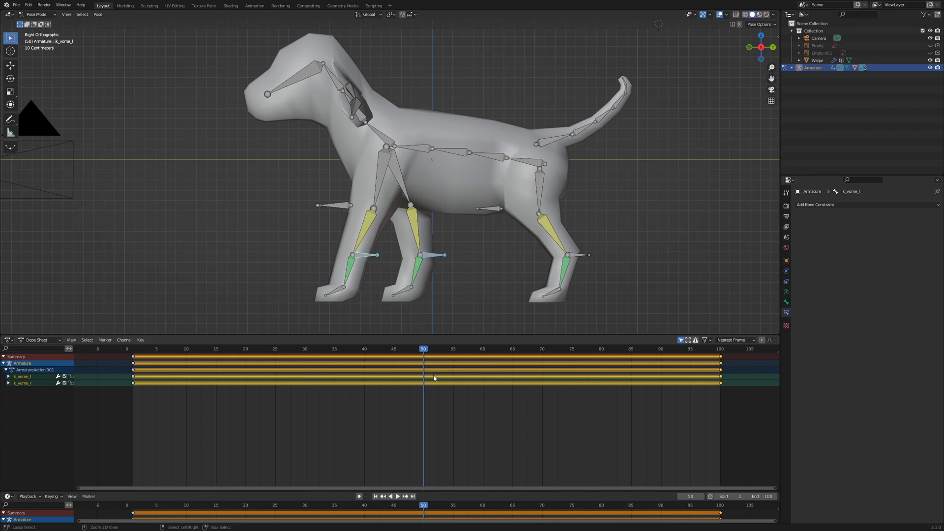
pyautogui.press('i')
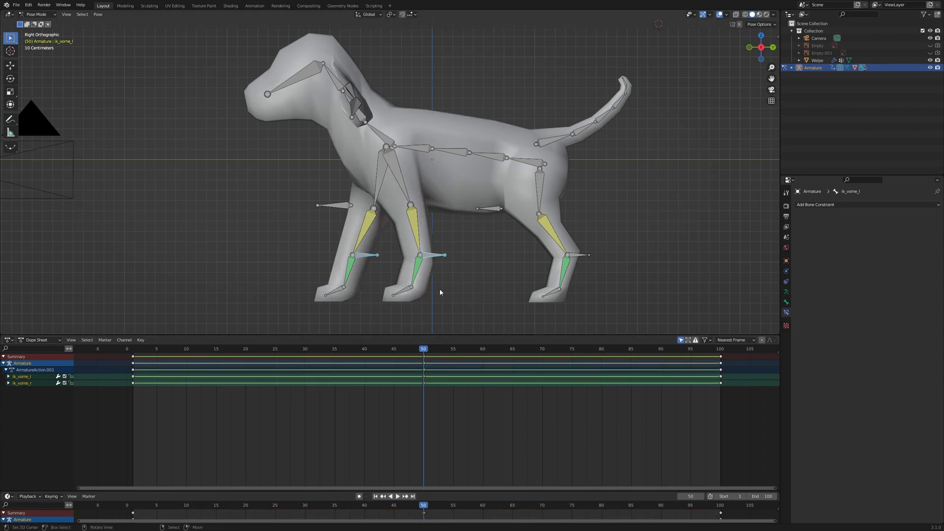
pyautogui.press('space')
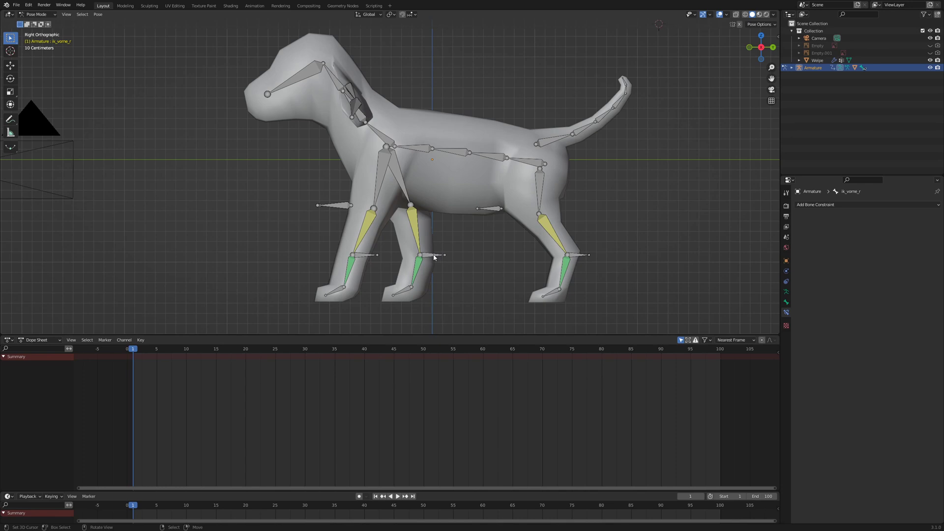
# - At frame 25, raise the ik_vorne_r bone along the global Z axis to lift the right front paw off the ground
pyautogui.click(434, 257)
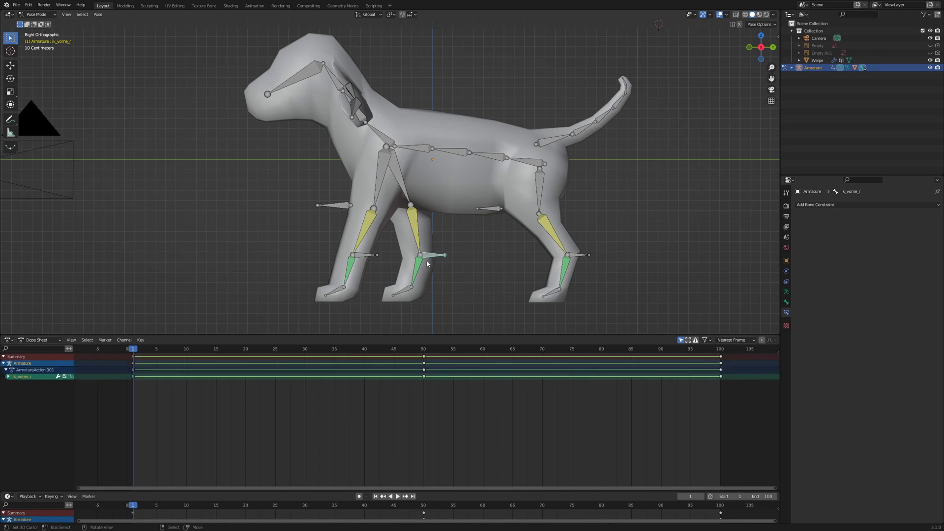
pyautogui.click(276, 359)
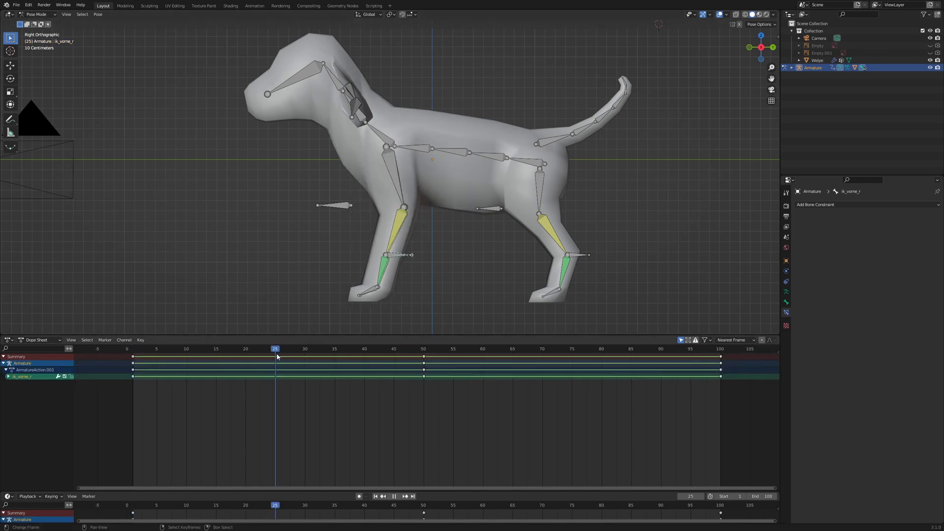
pyautogui.press('g')
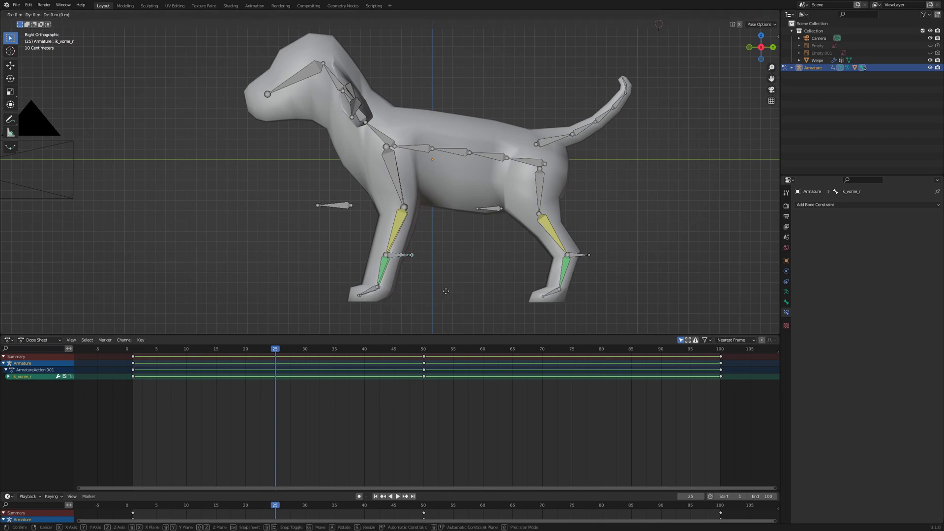
pyautogui.press('z')
pyautogui.click(440, 269)
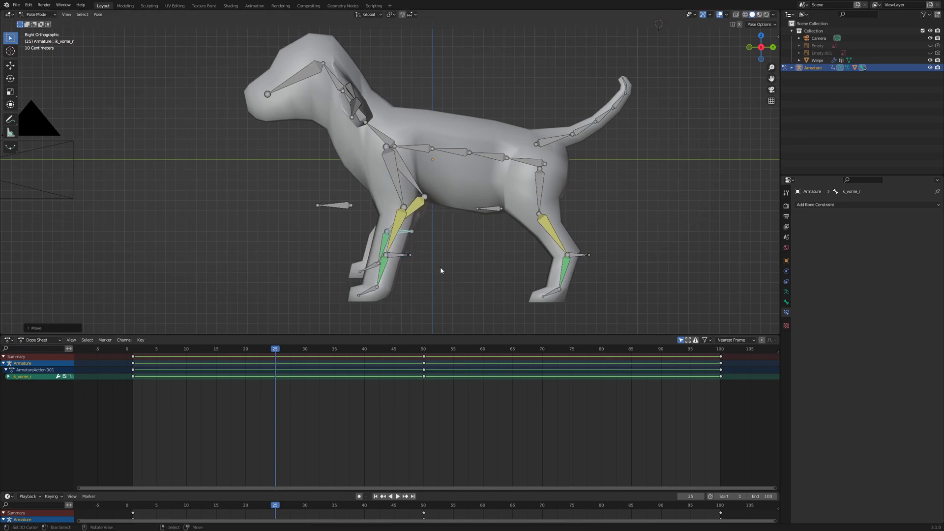
# - Keyframe both front IK bones at frame 25 and again at frame 75, with ik_vorne_l raised at frame 75
pyautogui.keyDown('shift'); pyautogui.click(401, 255); pyautogui.keyUp('shift')
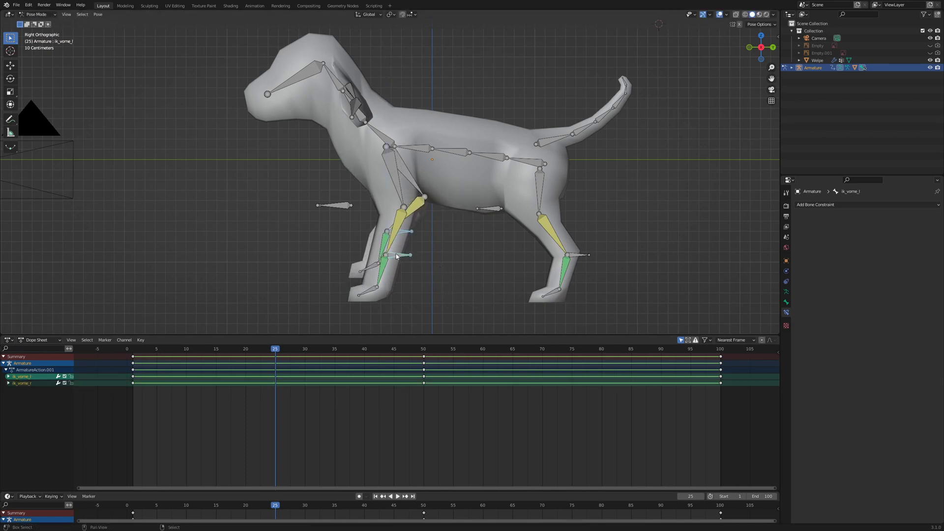
pyautogui.press('i')
pyautogui.click(445, 254)
pyautogui.click(572, 359)
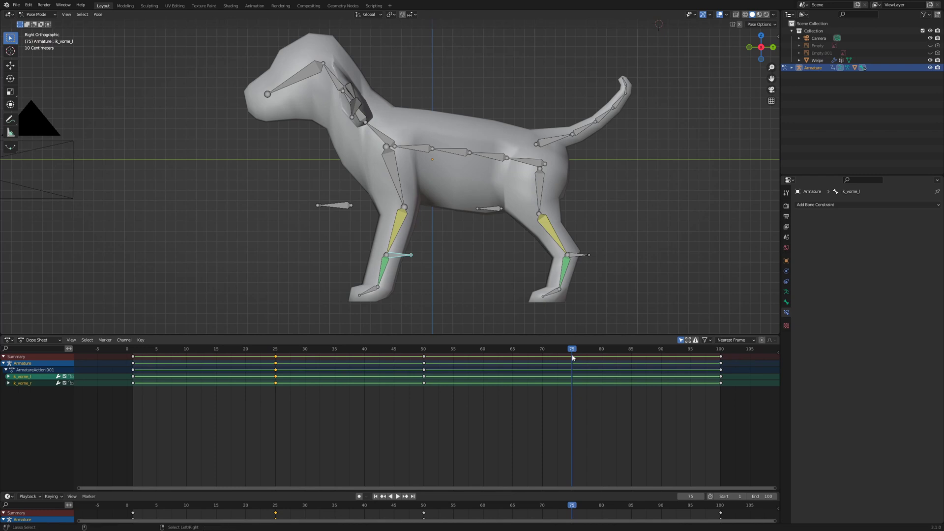
pyautogui.press('i')
# - Play the animation from frame 1 and examine the front leg motion from an angled view
pyautogui.click(375, 497)
pyautogui.moveTo(483, 275); pyautogui.dragTo(447, 283, button='middle')
pyautogui.click(398, 497)
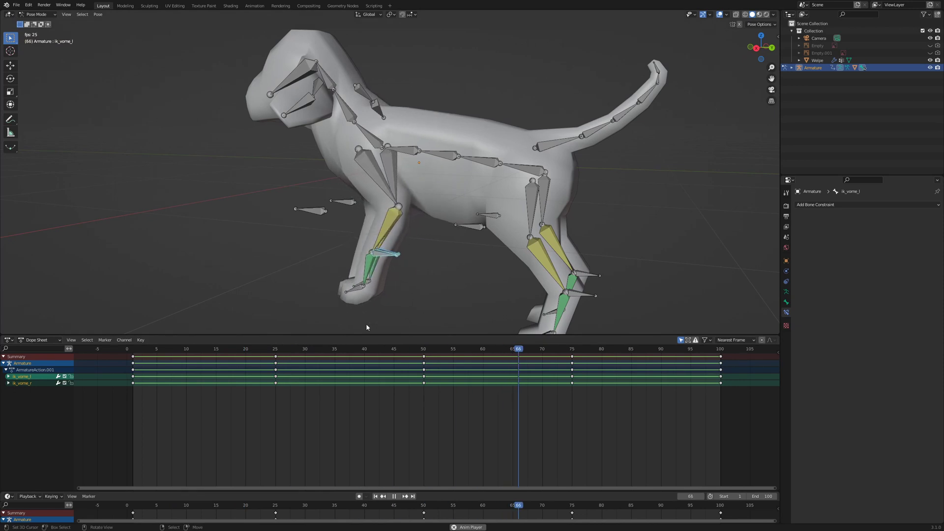
pyautogui.moveTo(366, 323); pyautogui.dragTo(404, 269, button='middle')
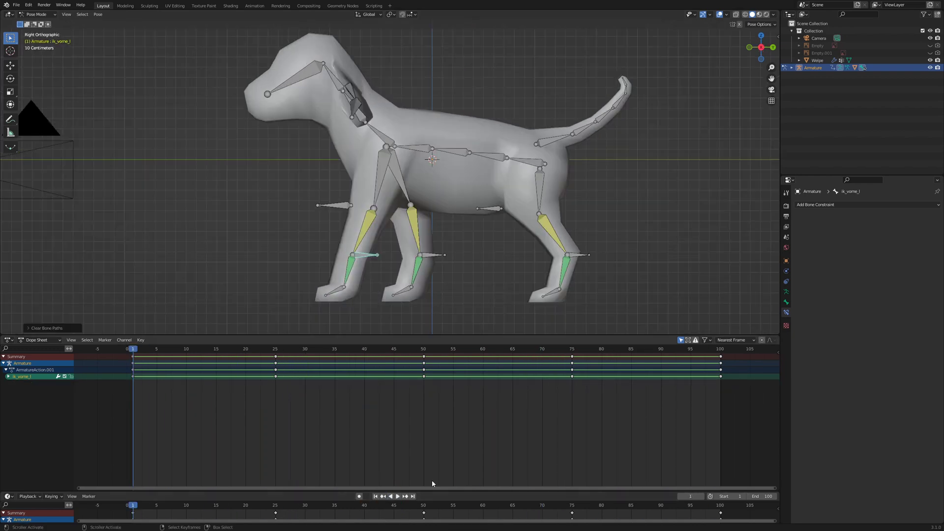
# - Calculate the motion path of the ik_vorne_l bone
pyautogui.click(100, 15)
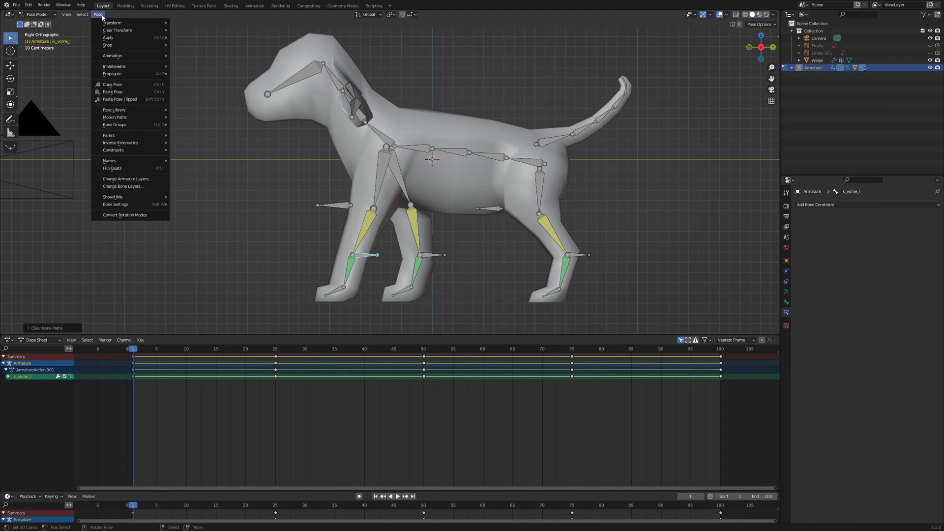
pyautogui.moveTo(135, 121)
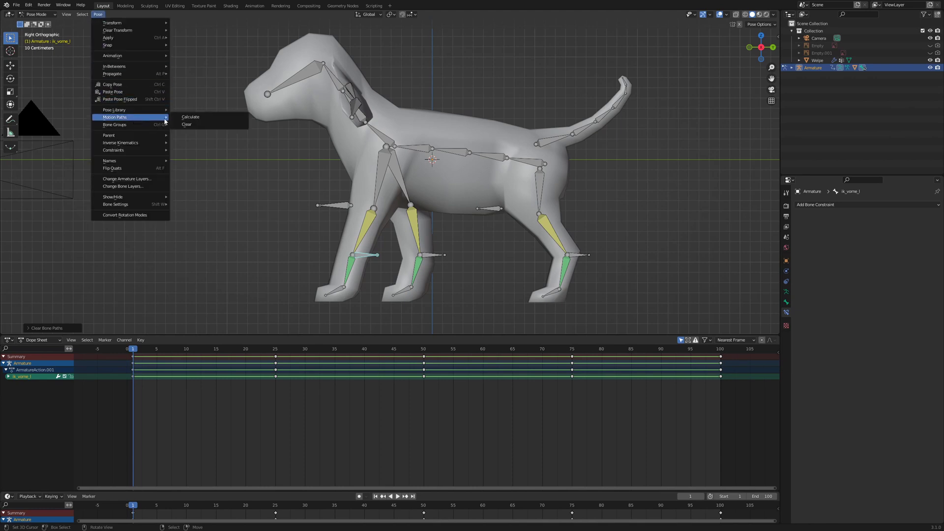
pyautogui.click(197, 118)
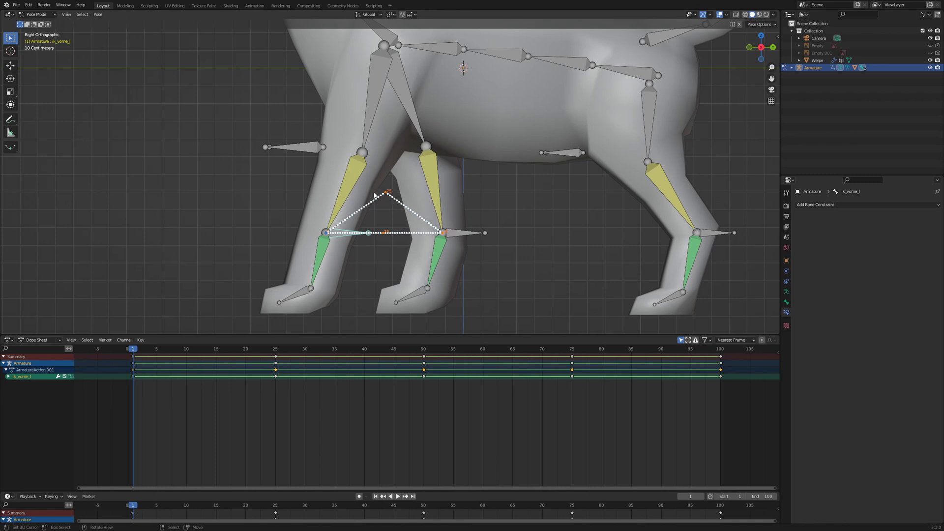
# - Switch the Dope Sheet area to the Graph Editor and isolate the Z Location curve of ik_vorne_l
pyautogui.click(9, 340)
pyautogui.click(113, 376)
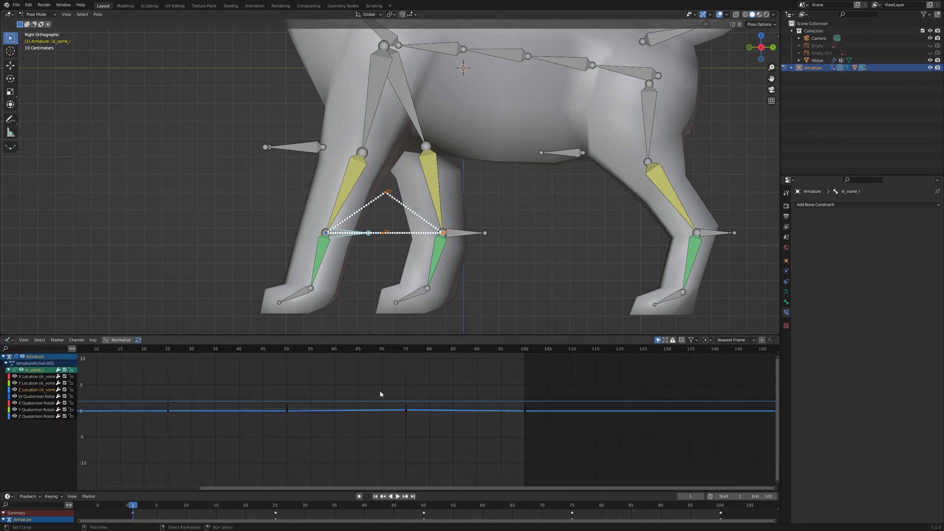
pyautogui.click(43, 390)
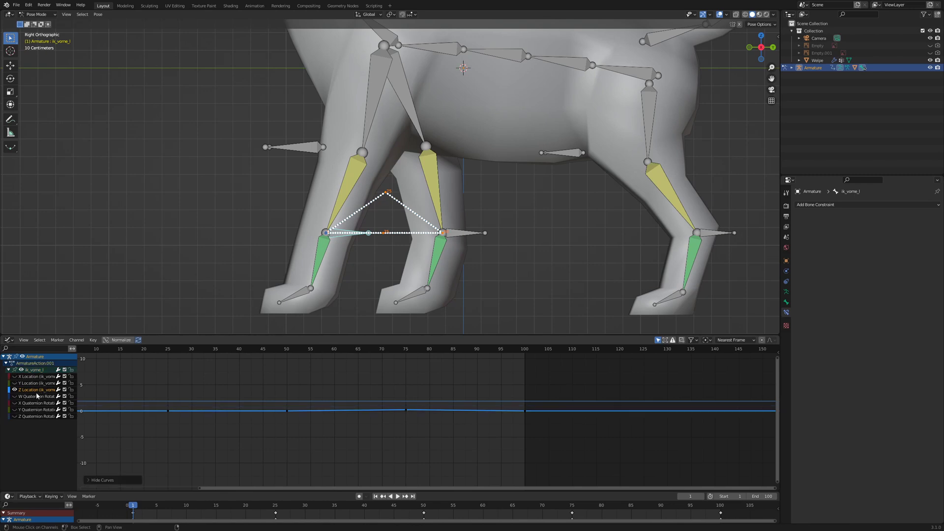
pyautogui.hotkey('shift', 'h')
pyautogui.press('Home')
pyautogui.press('g')
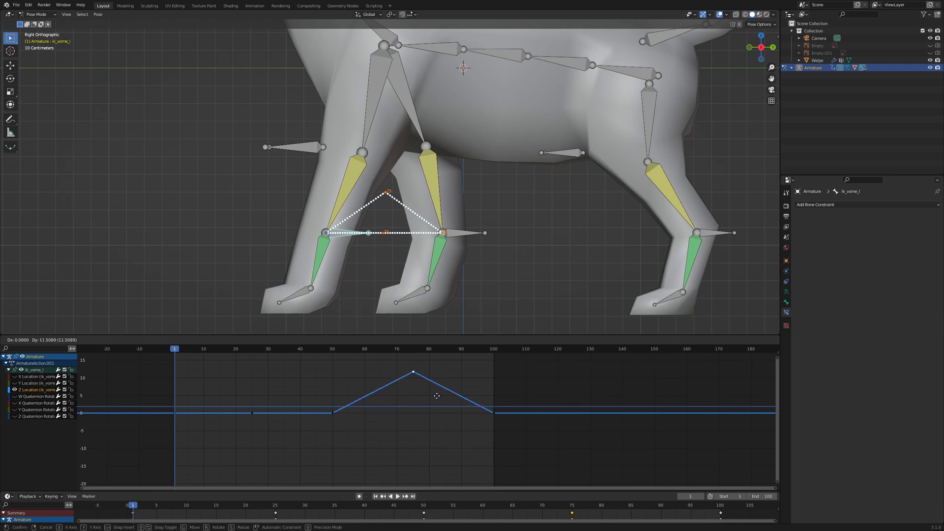
pyautogui.press('Escape')
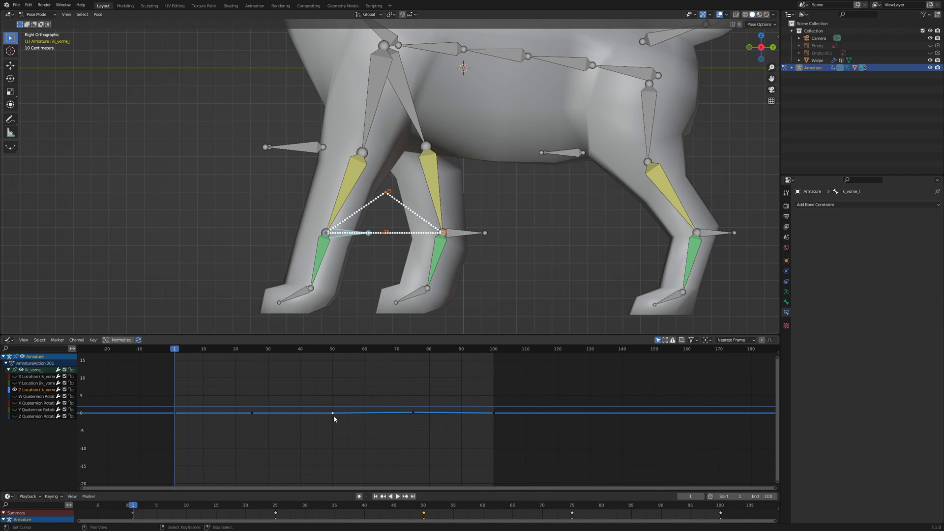
# - Set the interpolation of the Z Location keyframes at frames 50 and 75 to Bezier
pyautogui.keyDown('shift'); pyautogui.click(413, 412); pyautogui.keyUp('shift')
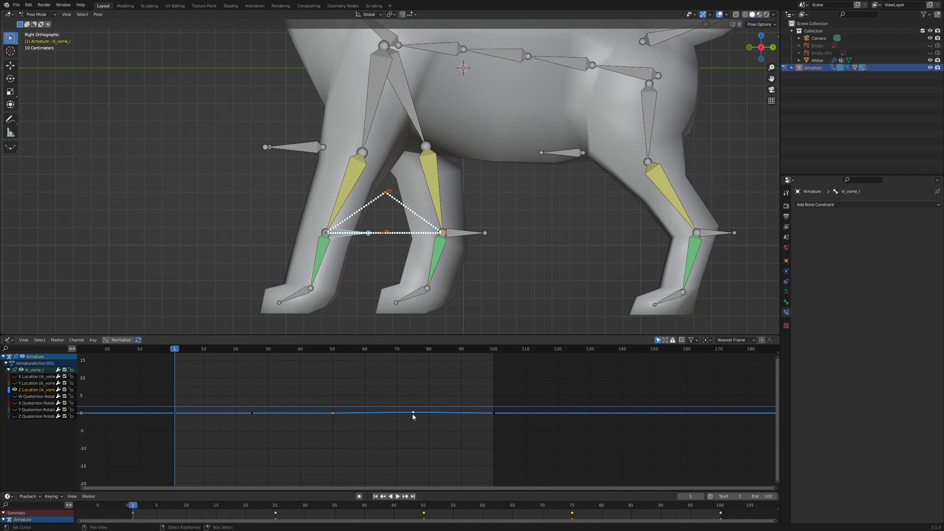
pyautogui.click(91, 340)
pyautogui.moveTo(133, 227)
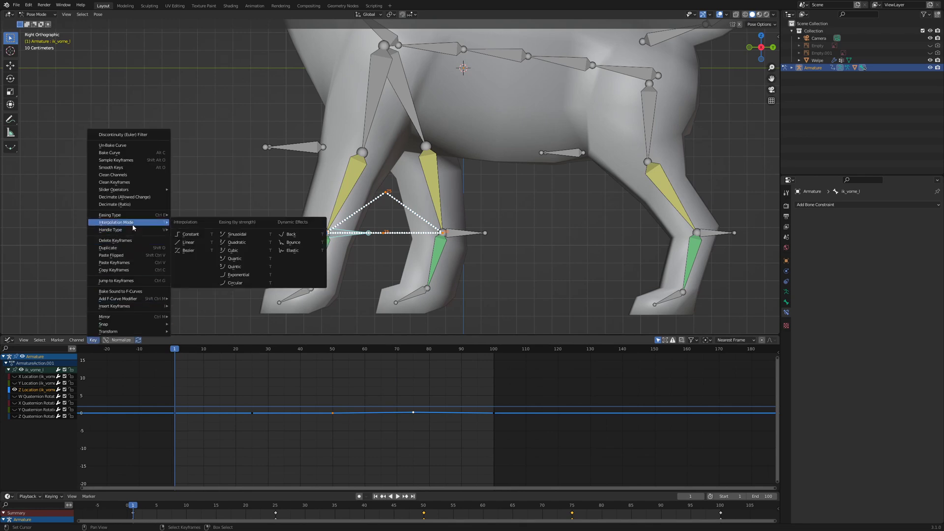
pyautogui.click(191, 252)
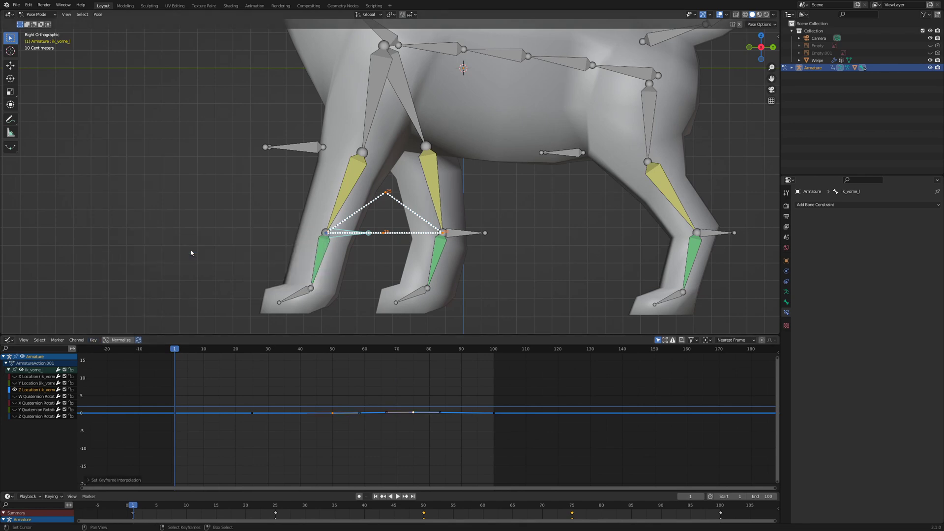
pyautogui.click(418, 416)
pyautogui.click(416, 414)
pyautogui.press('g')
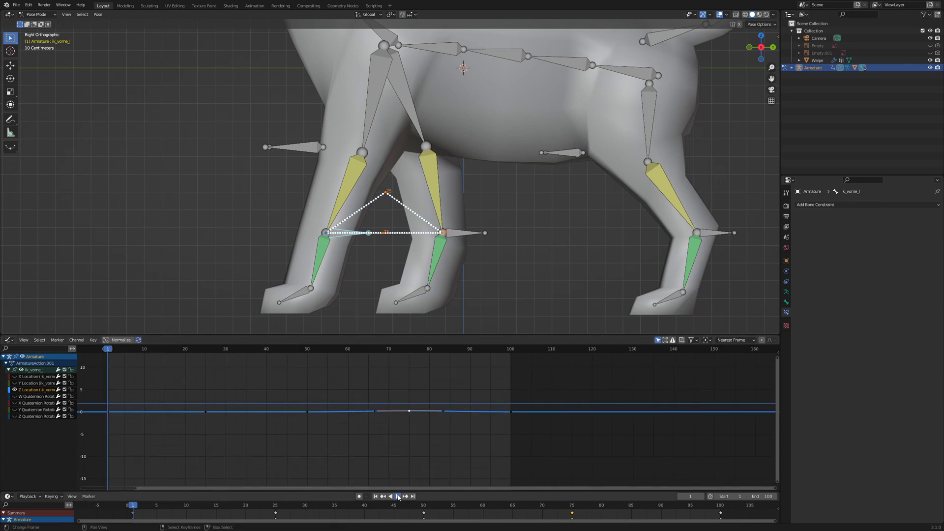
# - Play the animation to check the smoothed front leg motion, then stop it
pyautogui.click(398, 496)
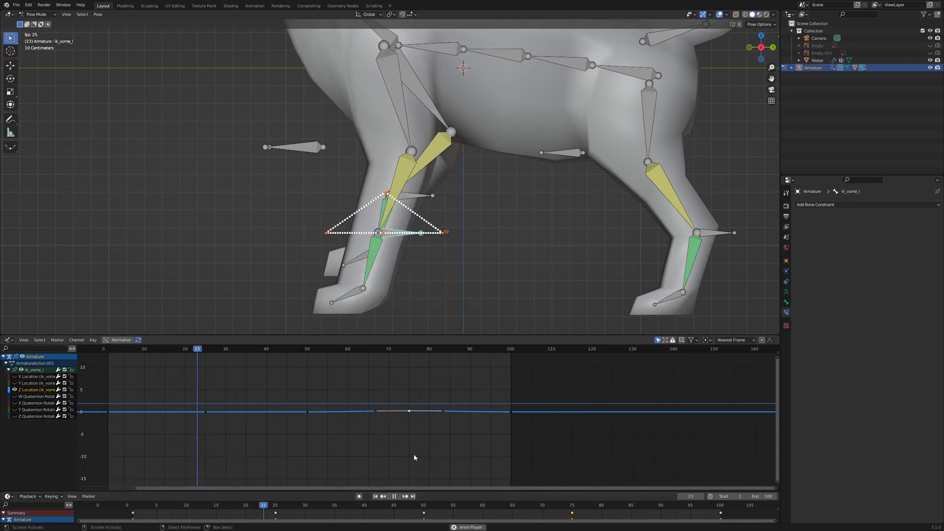
pyautogui.scroll(-1, 414, 456)
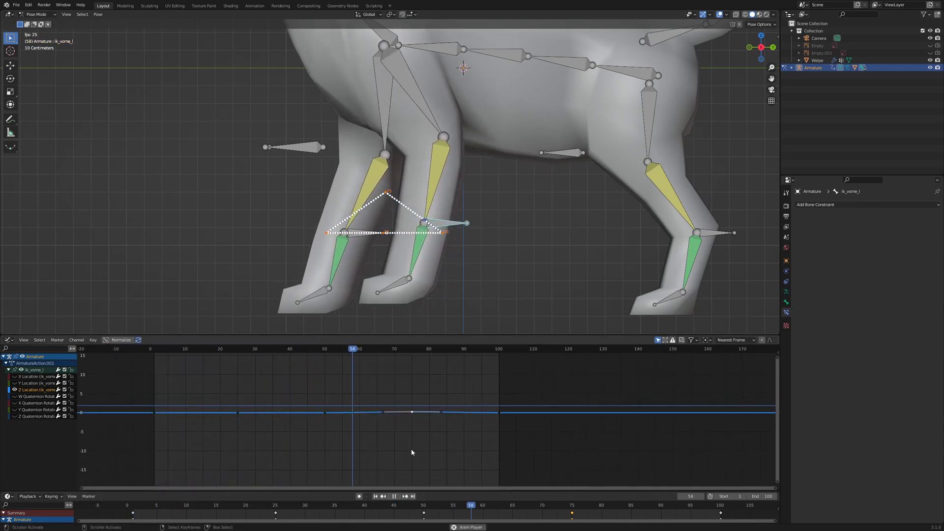
pyautogui.click(396, 496)
# - Shorten the Z Location curve's handles along X: the left one at frame 100 by 8 and the right one at frame 50 by -7
pyautogui.keyDown('shift'); pyautogui.moveTo(329, 432); pyautogui.dragTo(495, 439, button='right'); pyautogui.keyUp('shift')
pyautogui.scroll(3, 491, 408)
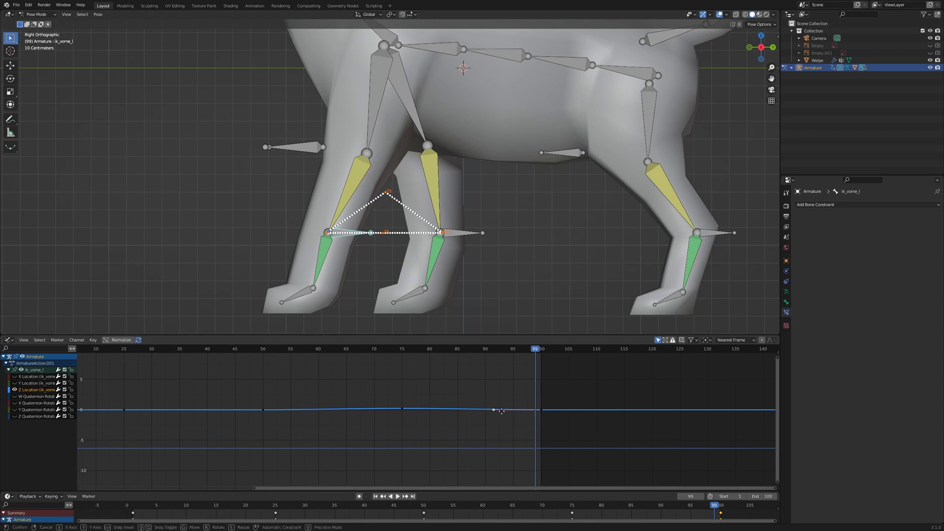
pyautogui.press('g')
pyautogui.press('x')
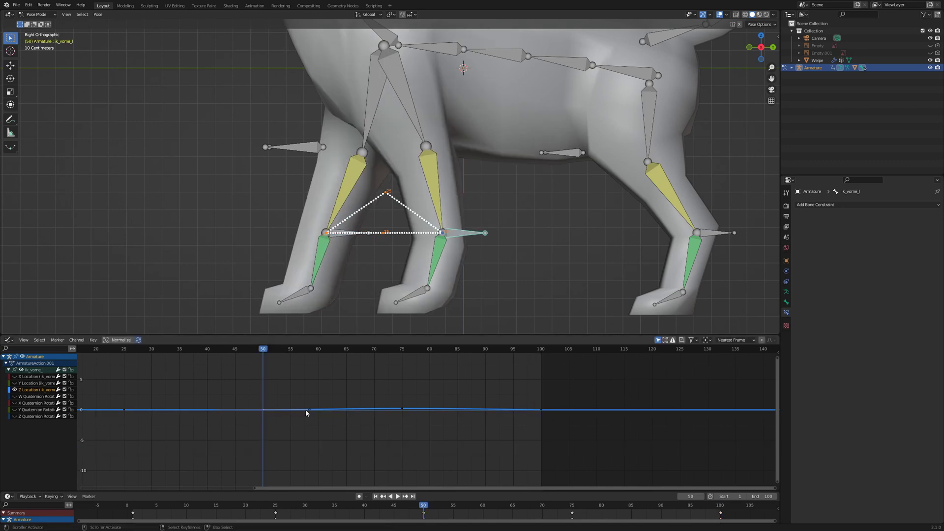
pyautogui.click(311, 410)
pyautogui.press('g')
pyautogui.press('x')
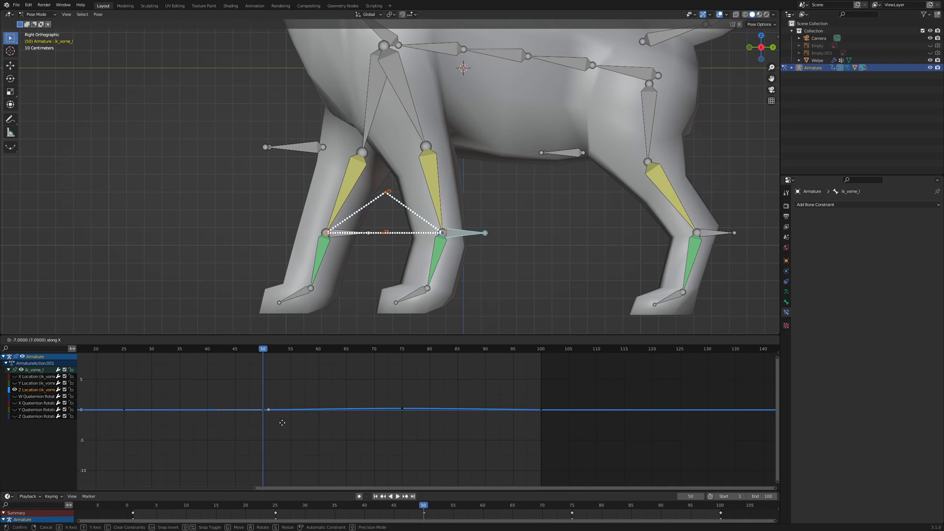
pyautogui.click(282, 423)
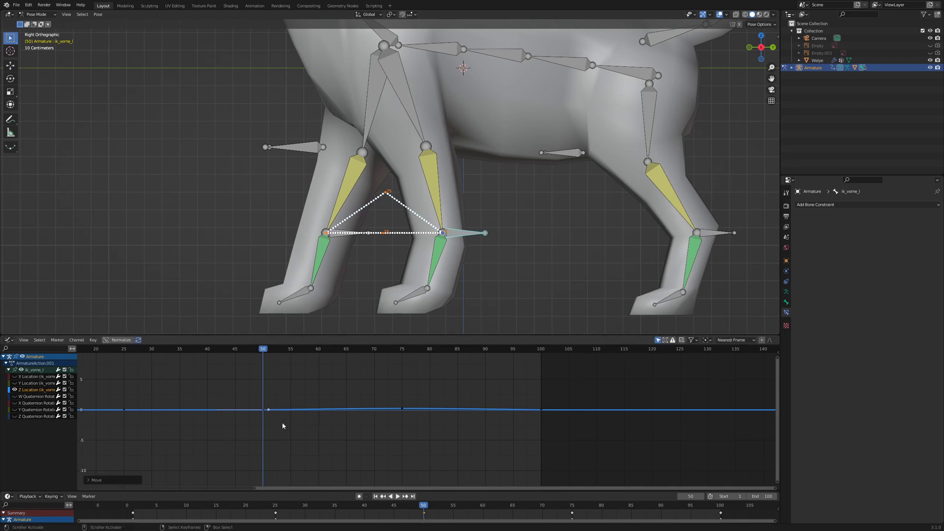
# - Play the walk animation to check the leg motion, then stop it
pyautogui.click(397, 496)
pyautogui.scroll(-3, 385, 432)
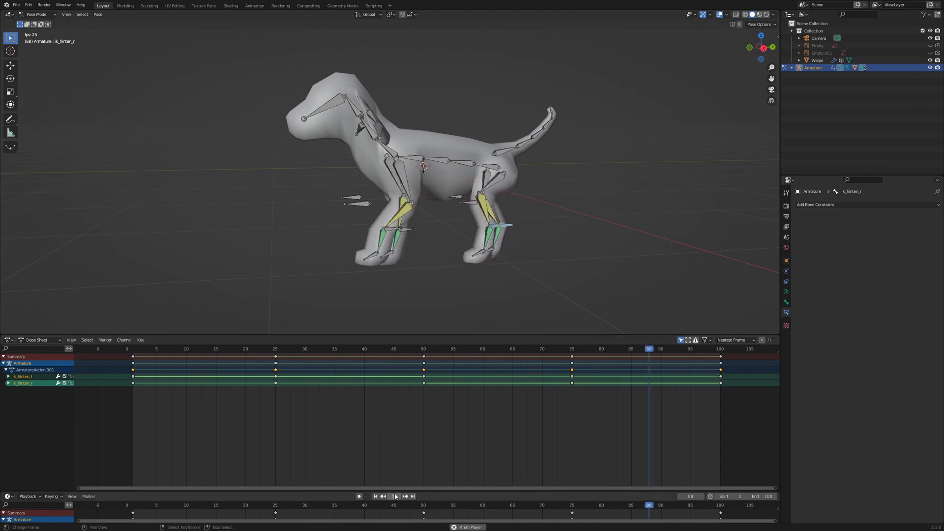
pyautogui.click(394, 497)
# - Keyframe the spine bone Bone.003 at frame 1 and copy that keyframe to frame 100
pyautogui.click(376, 496)
pyautogui.click(415, 158)
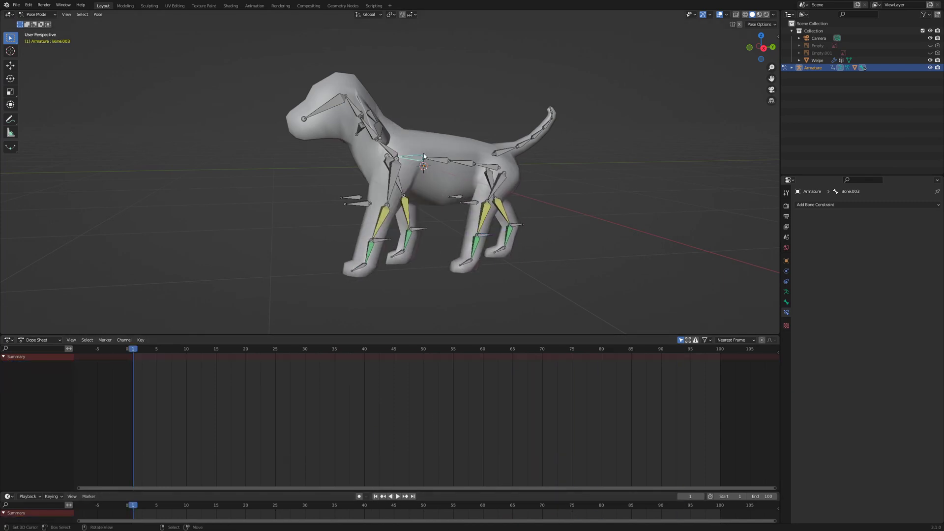
pyautogui.press('i')
pyautogui.click(437, 124)
pyautogui.click(412, 496)
pyautogui.rightClick(134, 370)
pyautogui.hotkey('ctrl', 'c')
pyautogui.hotkey('ctrl', 'v')
# - At frame 50, rotate the spine bone Bone.003 slightly and keyframe it
pyautogui.click(423, 355)
pyautogui.press('r')
pyautogui.click(442, 97)
pyautogui.press('i')
pyautogui.click(442, 99)
# - Keyframe the tail bones Bone.008, Bone.009 and Bone.010 at frame 1 and copy the keyframes to frame 100
pyautogui.click(536, 134)
pyautogui.click(520, 147)
pyautogui.keyDown('shift'); pyautogui.click(523, 145); pyautogui.keyUp('shift')
pyautogui.keyDown('shift'); pyautogui.click(538, 135); pyautogui.keyUp('shift')
pyautogui.click(376, 497)
pyautogui.press('i')
pyautogui.click(649, 136)
pyautogui.click(414, 497)
pyautogui.hotkey('ctrl', 'v')
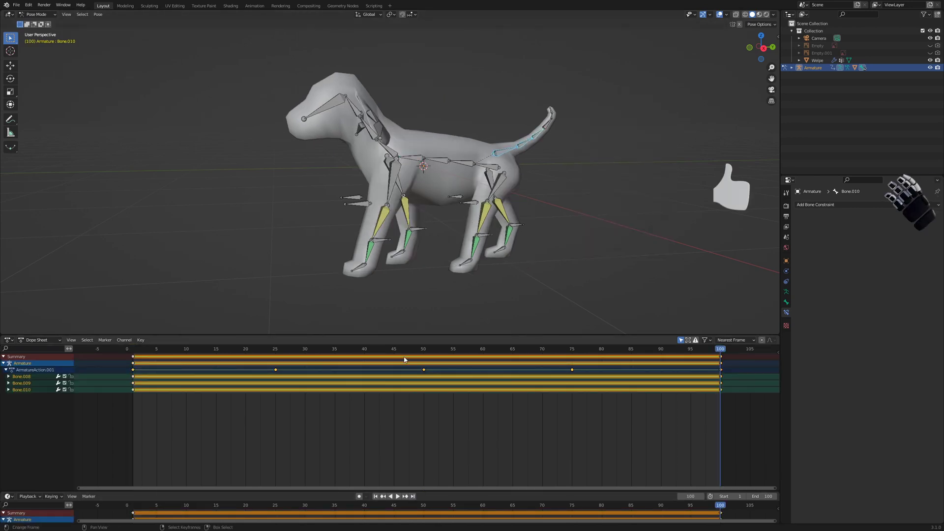
# - At frame 50, rotate the tail bones Bone.008, Bone.009 and Bone.010 and keyframe them
pyautogui.click(423, 351)
pyautogui.press('r')
pyautogui.click(575, 131)
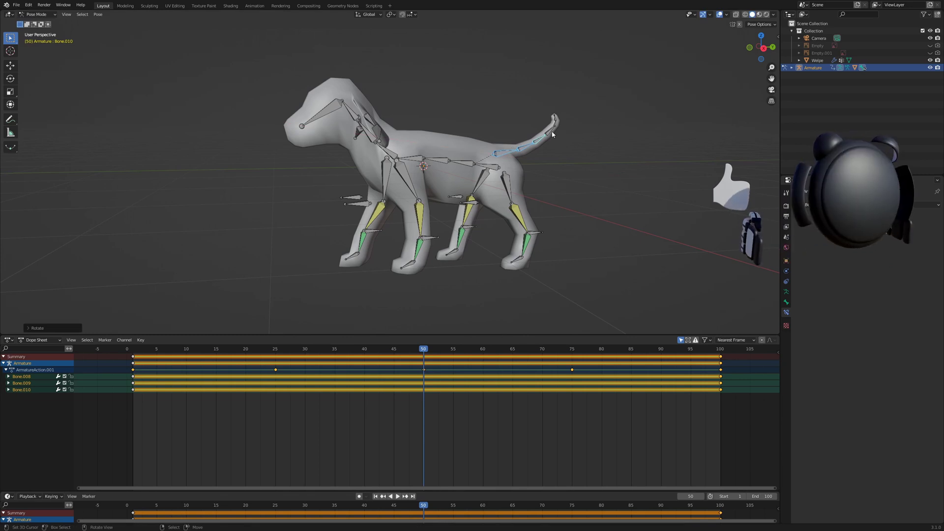
pyautogui.click(552, 136)
pyautogui.click(541, 140)
pyautogui.keyDown('shift'); pyautogui.click(528, 145); pyautogui.keyUp('shift')
pyautogui.keyDown('shift'); pyautogui.click(508, 150); pyautogui.keyUp('shift')
pyautogui.press('i')
pyautogui.click(506, 119)
# - At frame 1, rotate the bones of the dog's left ear to lower it toward the head
pyautogui.moveTo(502, 150); pyautogui.dragTo(494, 154, button='middle')
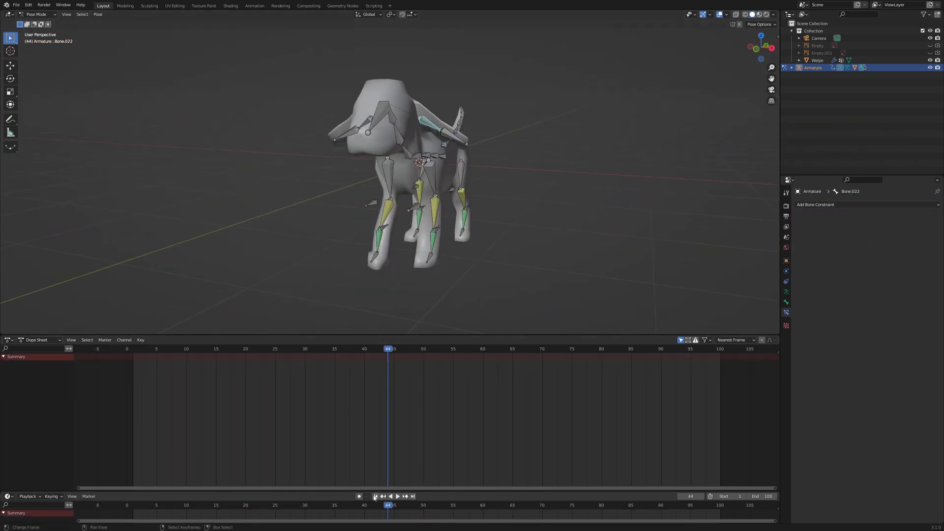
pyautogui.click(375, 497)
pyautogui.moveTo(383, 196); pyautogui.dragTo(423, 196, button='middle')
pyautogui.click(378, 122)
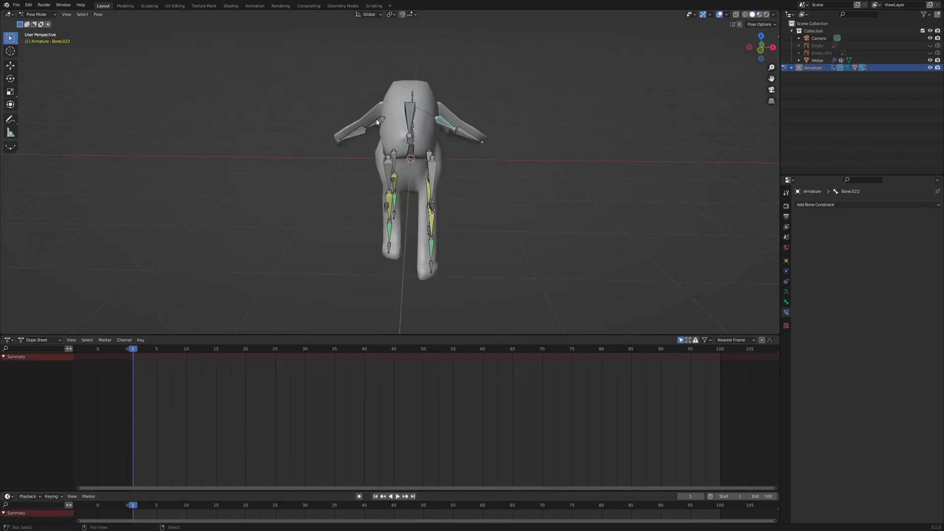
pyautogui.keyDown('shift'); pyautogui.click(475, 138); pyautogui.keyUp('shift')
pyautogui.press('r')
pyautogui.click(514, 192)
pyautogui.press('r')
pyautogui.moveTo(514, 192)
pyautogui.mouseDown(button='middle')
pyautogui.moveTo(416, 182)
pyautogui.moveTo(468, 200)
pyautogui.moveTo(512, 189)
pyautogui.mouseUp(button='middle')
pyautogui.click(414, 182)
pyautogui.press('r')
pyautogui.click(442, 182)
# - Rotate the dog's left ear further so it hangs closer against the head
pyautogui.moveTo(433, 182); pyautogui.dragTo(373, 209, button='middle')
pyautogui.scroll(4, 459, 108)
pyautogui.rightClick(459, 108)
pyautogui.press('r')
pyautogui.click(511, 159)
pyautogui.moveTo(513, 158); pyautogui.dragTo(587, 157, button='middle')
# - In the front view, rotate Bone.024 and Bone.025 to lower the dog's right ear
pyautogui.rightClick(403, 86)
pyautogui.keyDown('shift'); pyautogui.rightClick(372, 117); pyautogui.keyUp('shift')
pyautogui.press('KP_1')
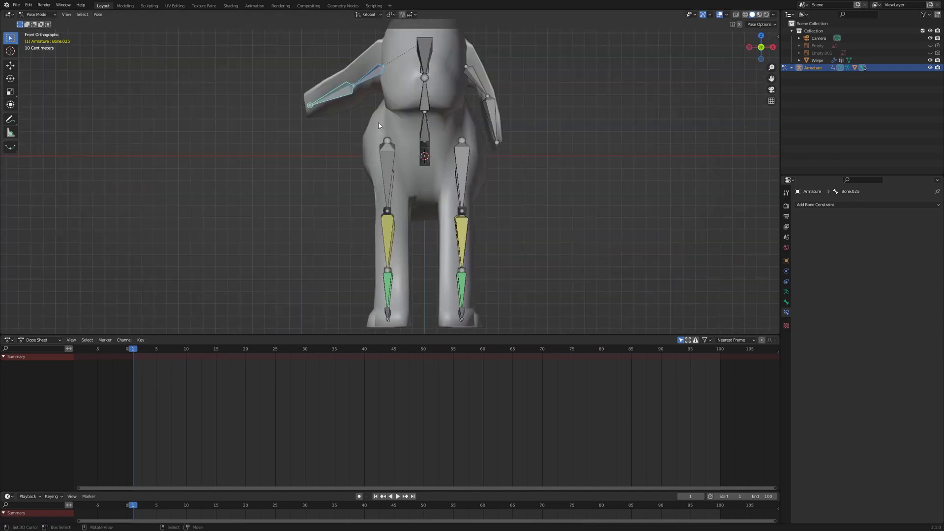
pyautogui.press('r')
pyautogui.click(440, 187)
pyautogui.moveTo(440, 187); pyautogui.dragTo(533, 244, button='middle')
# - Twist the dog's right ear around its local Y axis and adjust its rotation in the side view
pyautogui.press('r')
pyautogui.press('y')
pyautogui.press('y')
pyautogui.click(421, 192)
pyautogui.moveTo(421, 191); pyautogui.dragTo(480, 178, button='middle')
pyautogui.press('KP_3')
pyautogui.press('r')
pyautogui.click(468, 217)
pyautogui.moveTo(413, 197); pyautogui.dragTo(492, 200, button='middle')
# - Keyframe the four ear bones, Bone.022 to Bone.025, at frame 1 and copy the keyframes to frame 100
pyautogui.keyDown('shift'); pyautogui.rightClick(367, 159); pyautogui.keyUp('shift')
pyautogui.keyDown('shift'); pyautogui.rightClick(363, 114); pyautogui.keyUp('shift')
pyautogui.press('KP_3')
pyautogui.press('i')
pyautogui.click(444, 126)
pyautogui.hotkey('ctrl', 'c')
pyautogui.click(413, 497)
pyautogui.hotkey('ctrl', 'v')
# - At frame 50, rotate the bones of both ears in the front view to change their pose
pyautogui.click(423, 361)
pyautogui.rightClick(470, 93)
pyautogui.press('KP_1')
pyautogui.press('r')
pyautogui.click(504, 145)
pyautogui.rightClick(376, 90)
pyautogui.press('r')
pyautogui.click(366, 135)
pyautogui.rightClick(506, 139)
pyautogui.press('r')
pyautogui.click(509, 141)
# - Keyframe the four ear bones, Bone.022 to Bone.025, at frame 50
pyautogui.keyDown('shift'); pyautogui.rightClick(481, 90); pyautogui.keyUp('shift')
pyautogui.keyDown('shift'); pyautogui.rightClick(376, 89); pyautogui.keyUp('shift')
pyautogui.keyDown('shift'); pyautogui.rightClick(356, 120); pyautogui.keyUp('shift')
pyautogui.press('i')
pyautogui.click(360, 132)
# - Play the complete animation from frame 1 in a side view and return to frame 1
pyautogui.moveTo(376, 218); pyautogui.dragTo(268, 220, button='middle')
pyautogui.scroll(-2, 268, 220)
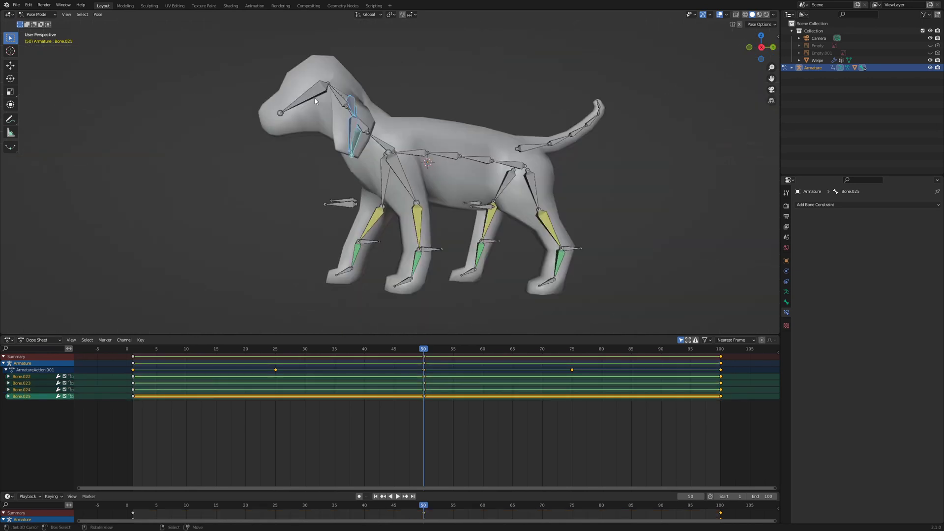
pyautogui.click(376, 497)
pyautogui.click(398, 497)
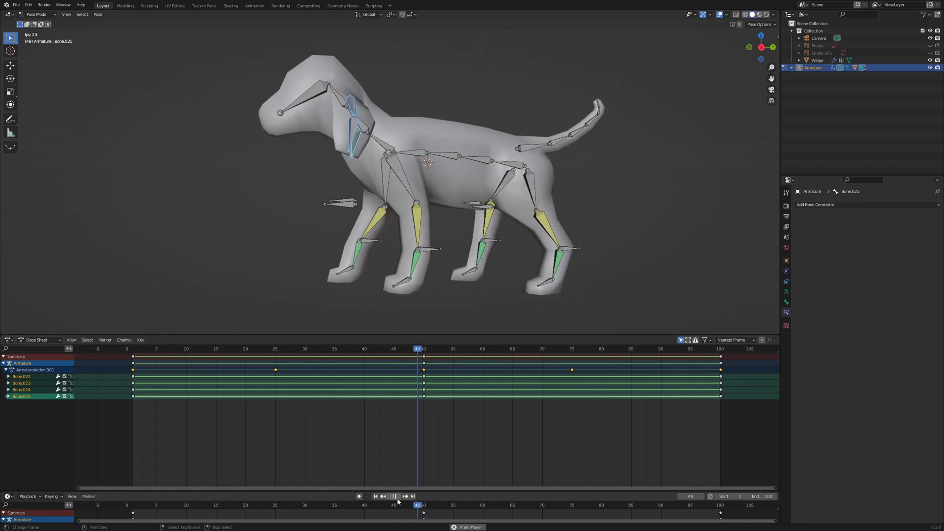
pyautogui.click(375, 497)
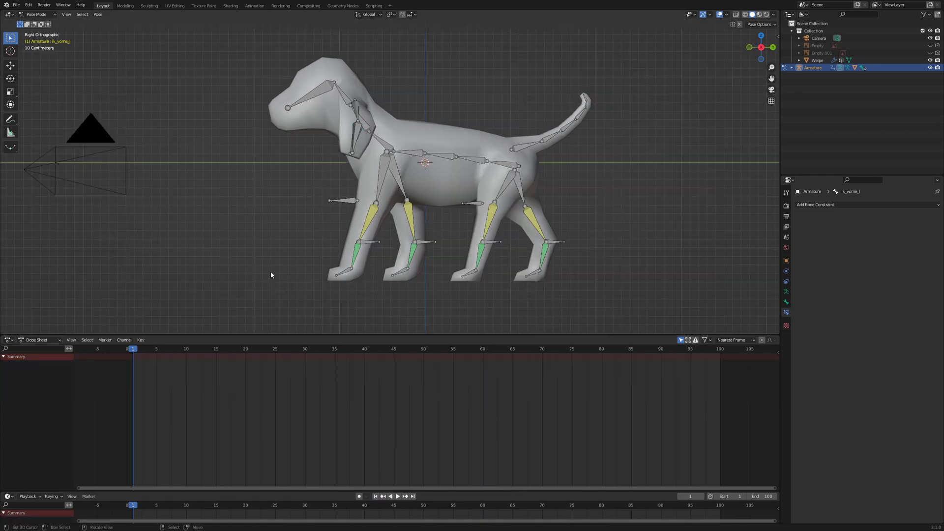
# - Select all bones, reveal all their curves in the Graph Editor and expand the channels of ik_vorne_l
pyautogui.press('a')
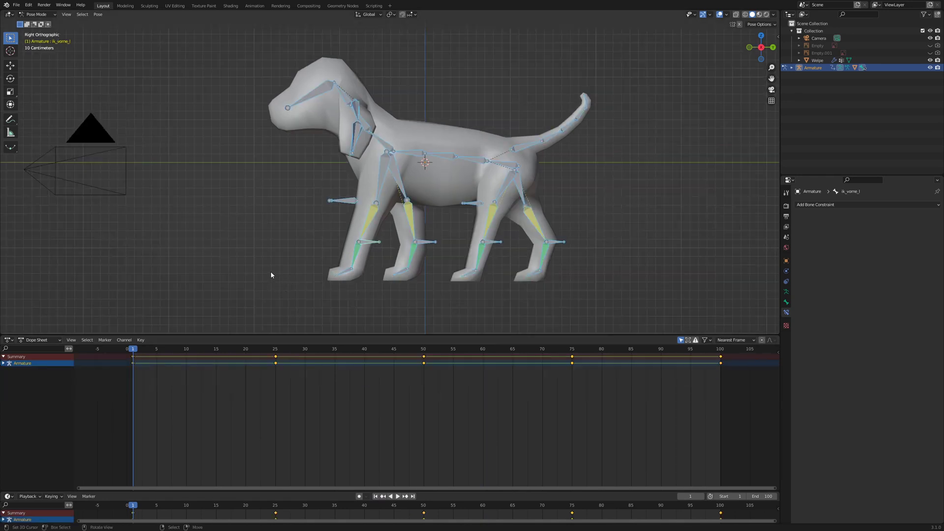
pyautogui.click(9, 340)
pyautogui.click(96, 384)
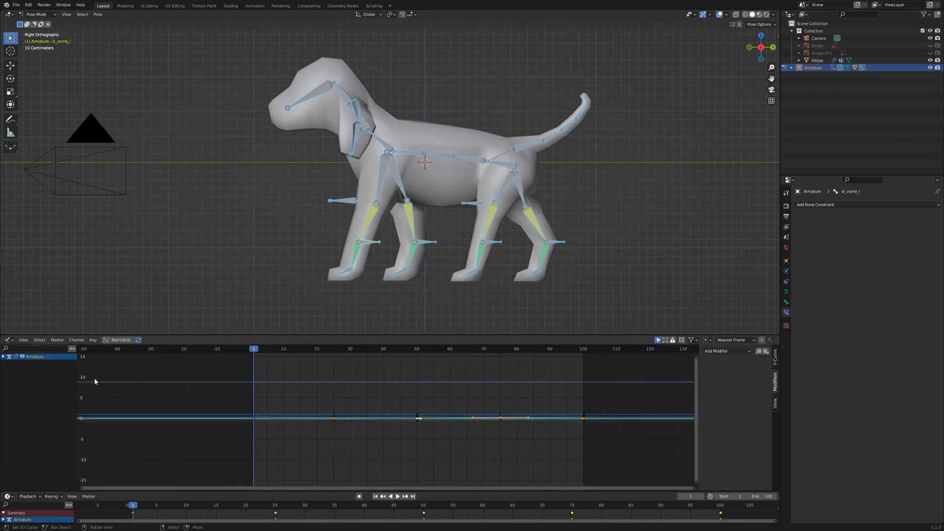
pyautogui.hotkey('alt', 'h')
pyautogui.click(4, 357)
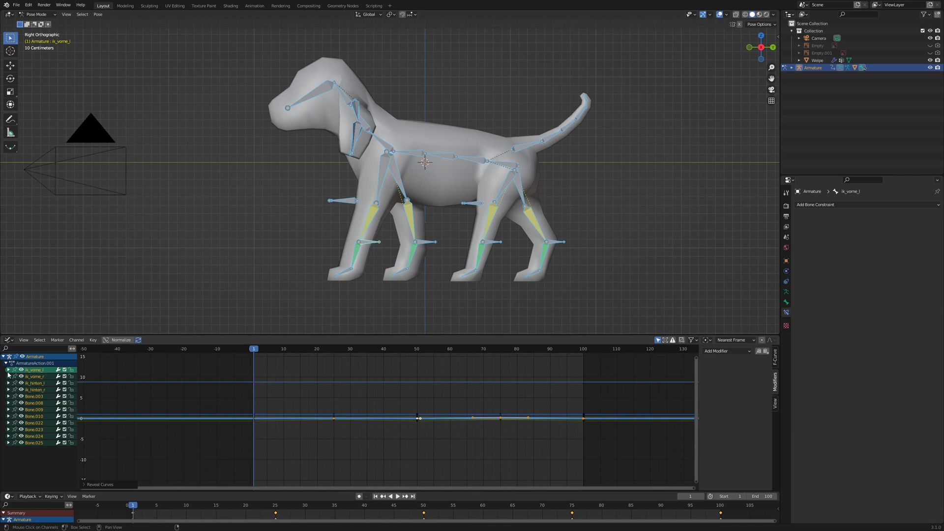
pyautogui.click(8, 370)
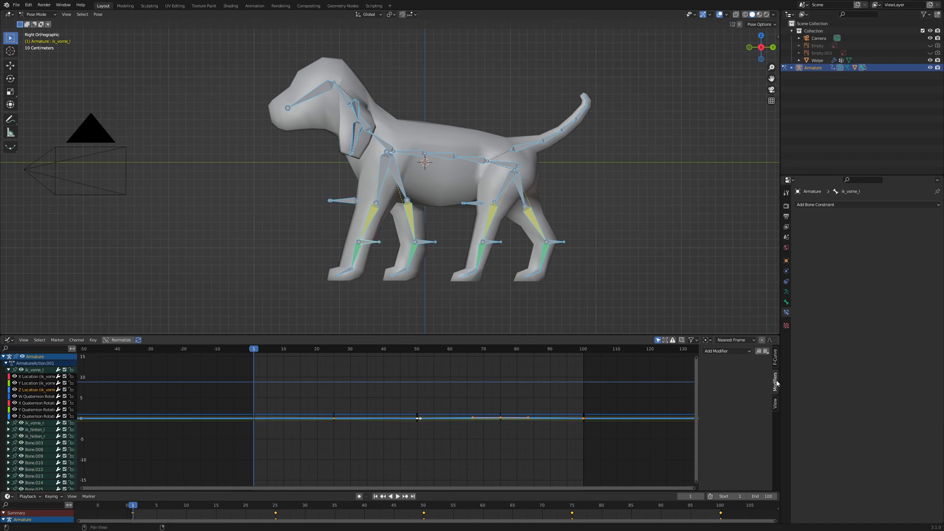
# - Add a Cycles modifier to the Z Location curve of ik_vorne_l, paste it onto all its other curves and delete the duplicate
pyautogui.click(743, 352)
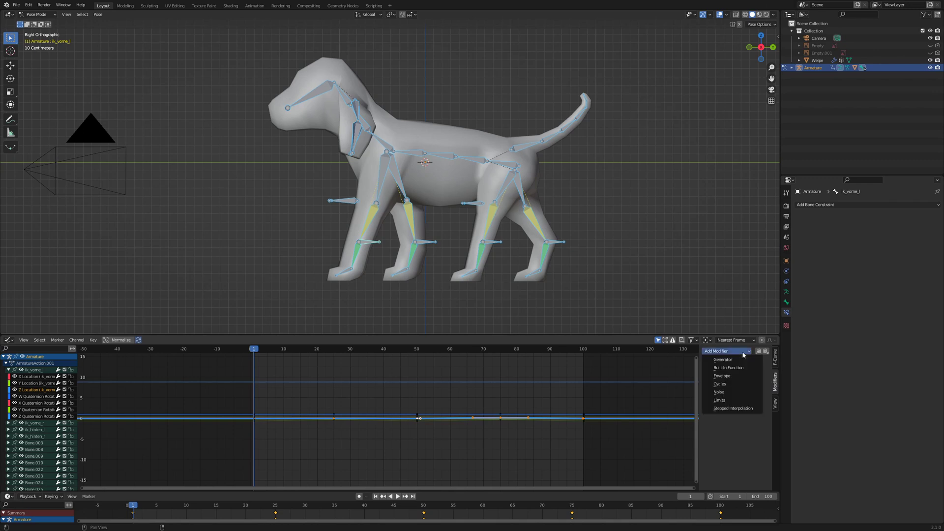
pyautogui.click(731, 388)
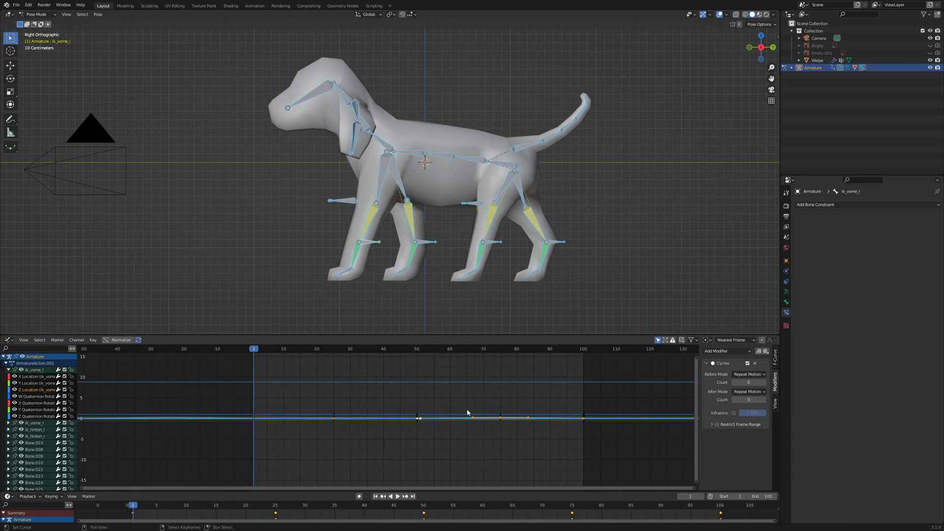
pyautogui.press('a')
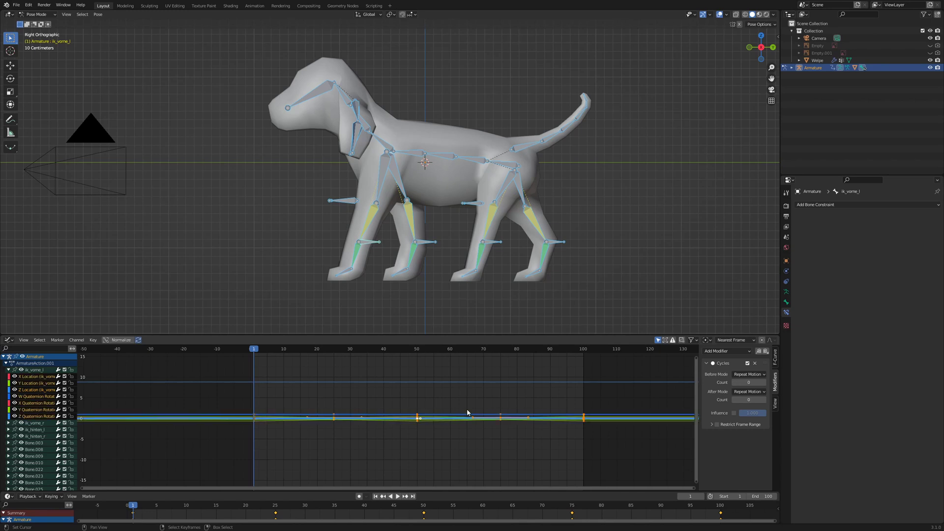
pyautogui.click(766, 351)
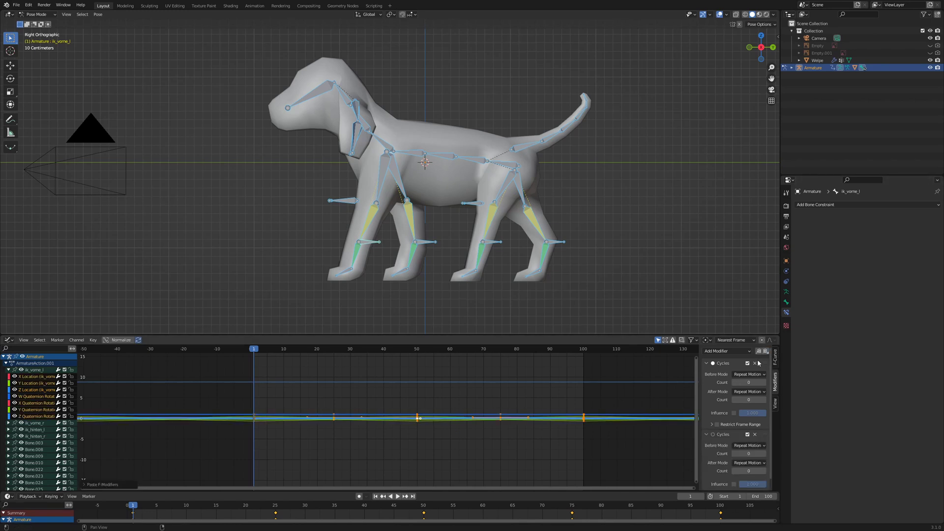
pyautogui.click(756, 434)
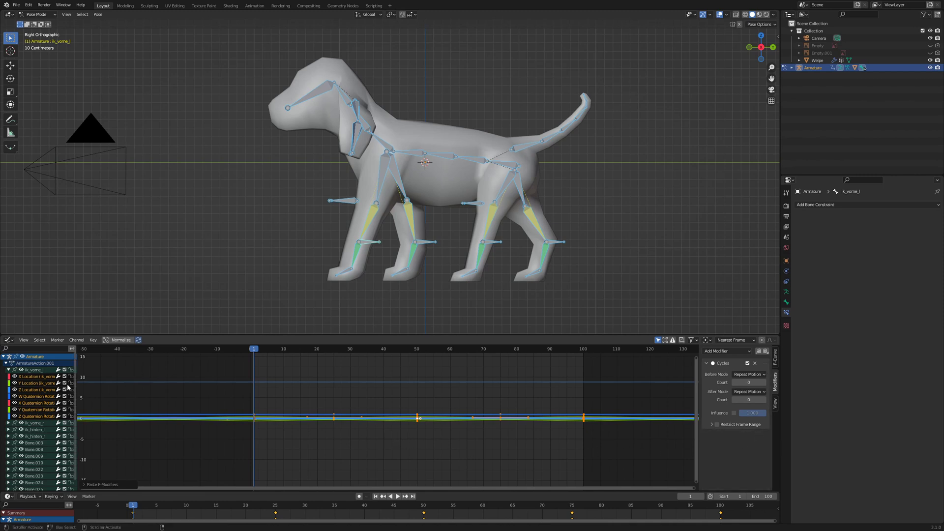
# - Inspect the modifier on the Y Location curve of ik_vorne_l
pyautogui.click(36, 384)
pyautogui.doubleClick(36, 384)
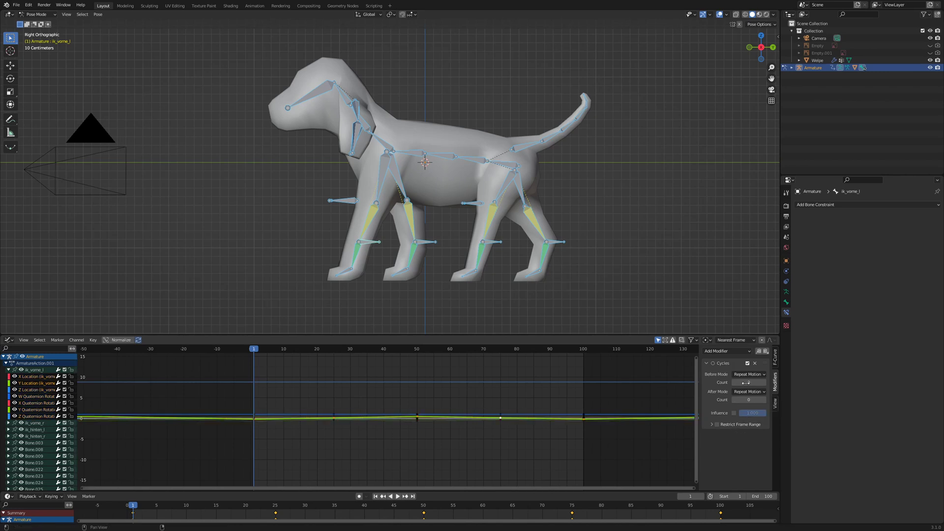
pyautogui.click(566, 432)
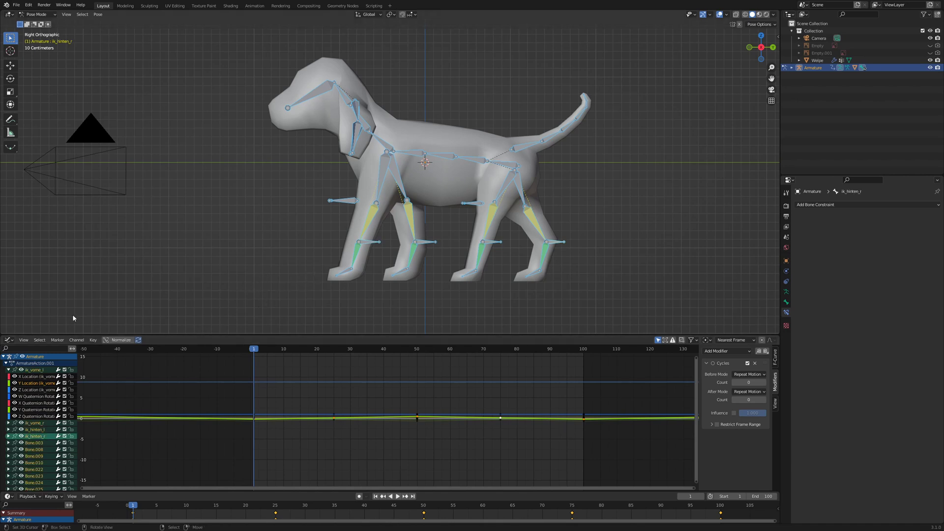
# - Switch to the Dope Sheet and shift all keyframes of the two rear-leg IK bones 15 frames earlier
pyautogui.click(10, 340)
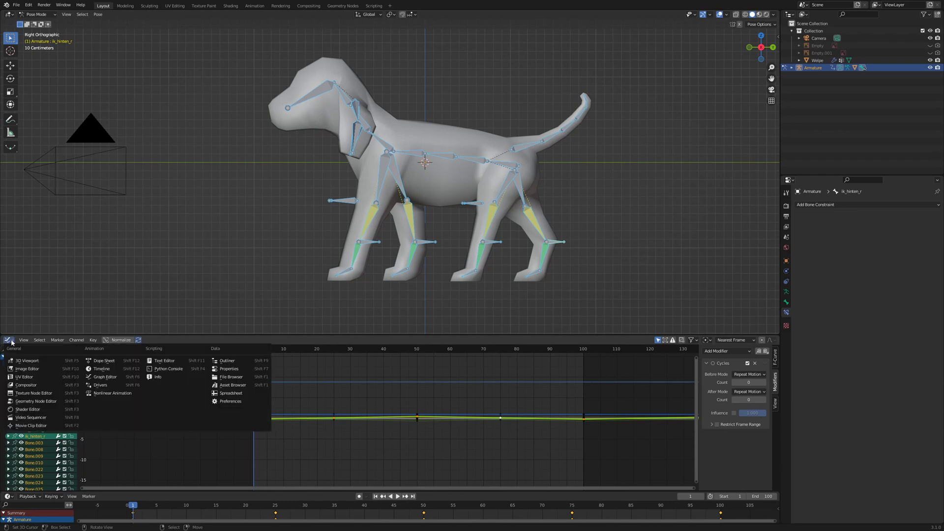
pyautogui.click(104, 360)
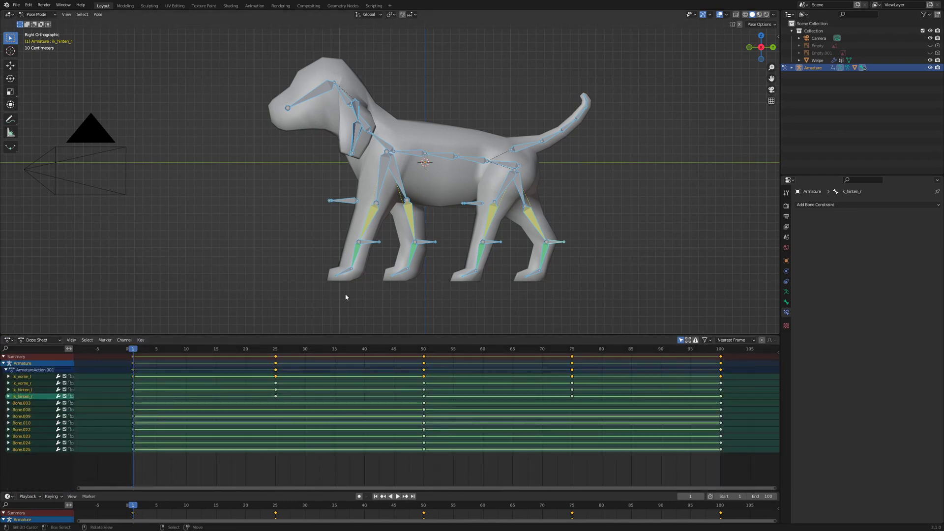
pyautogui.hotkey('alt', 'a')
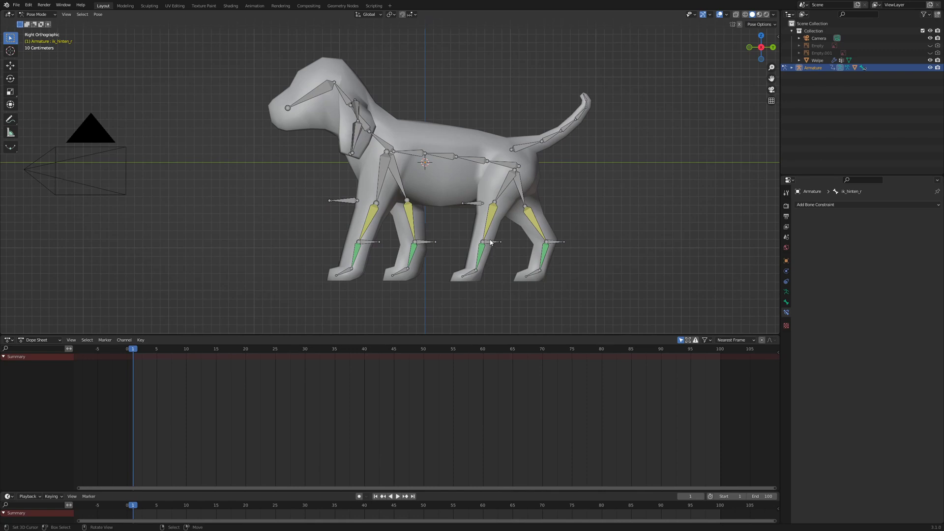
pyautogui.click(491, 242)
pyautogui.keyDown('shift'); pyautogui.click(555, 242); pyautogui.keyUp('shift')
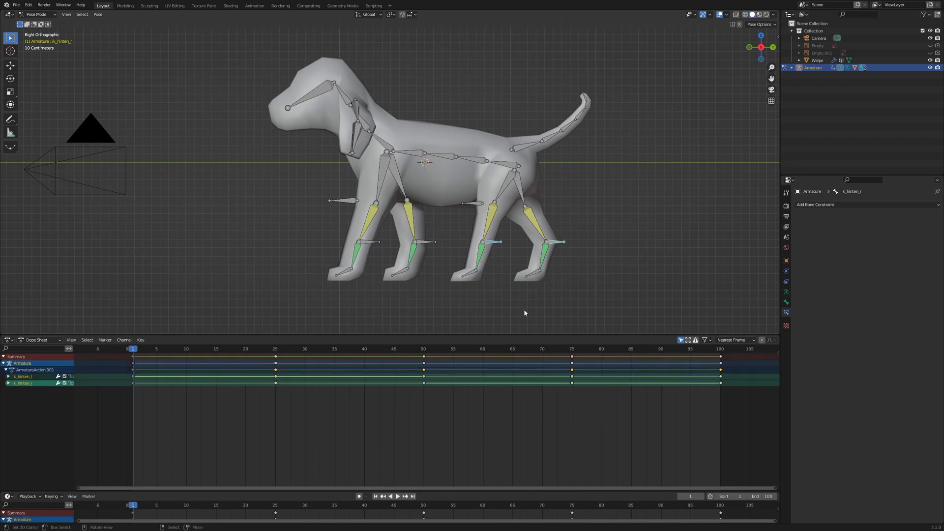
pyautogui.press('a')
pyautogui.press('g')
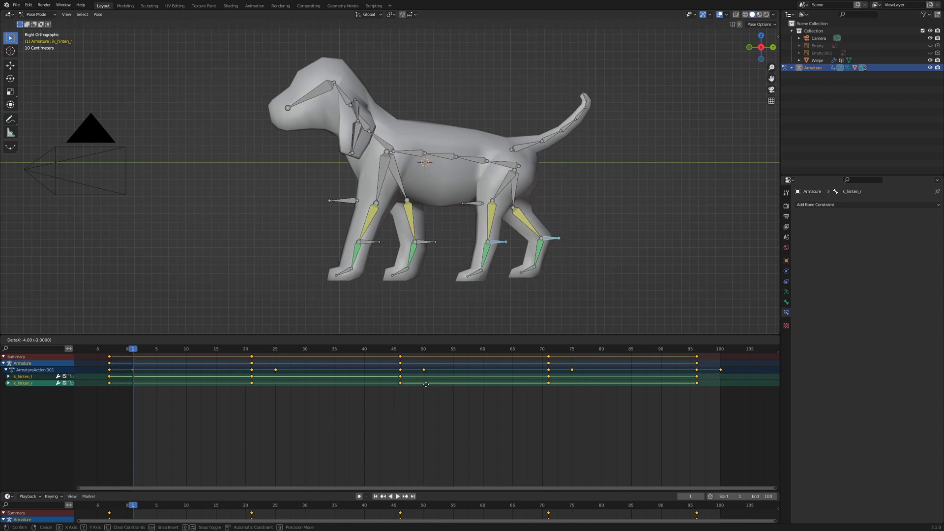
pyautogui.click(363, 387)
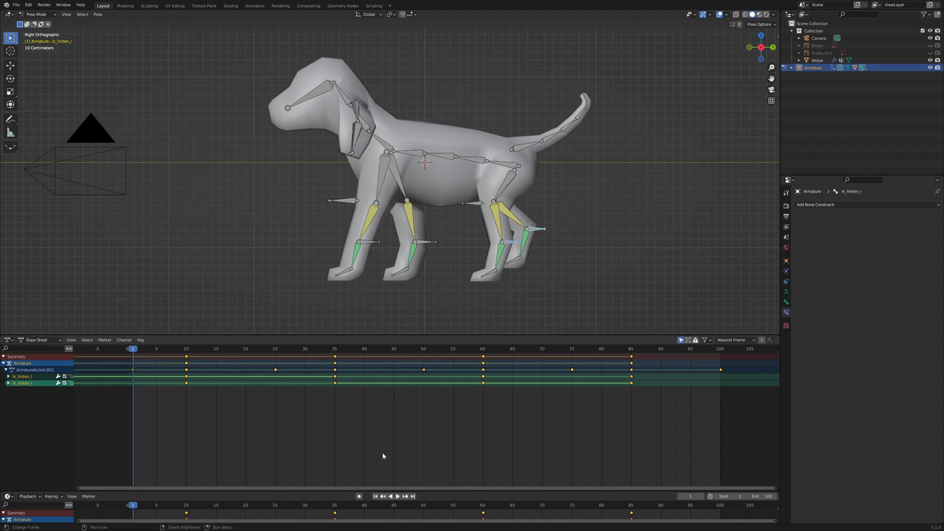
pyautogui.click(398, 496)
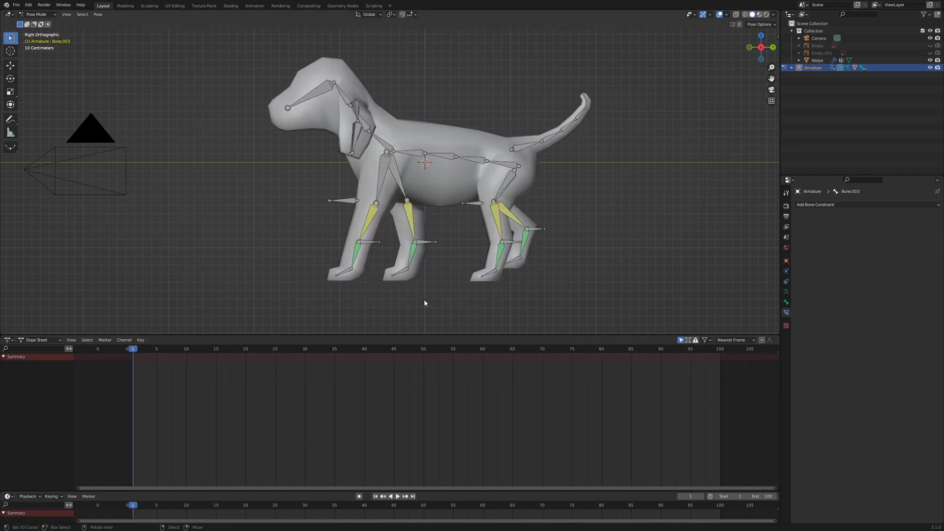
# - Shift all keyframes of the front spine bone, Bone.003, 6 frames earlier
pyautogui.click(413, 156)
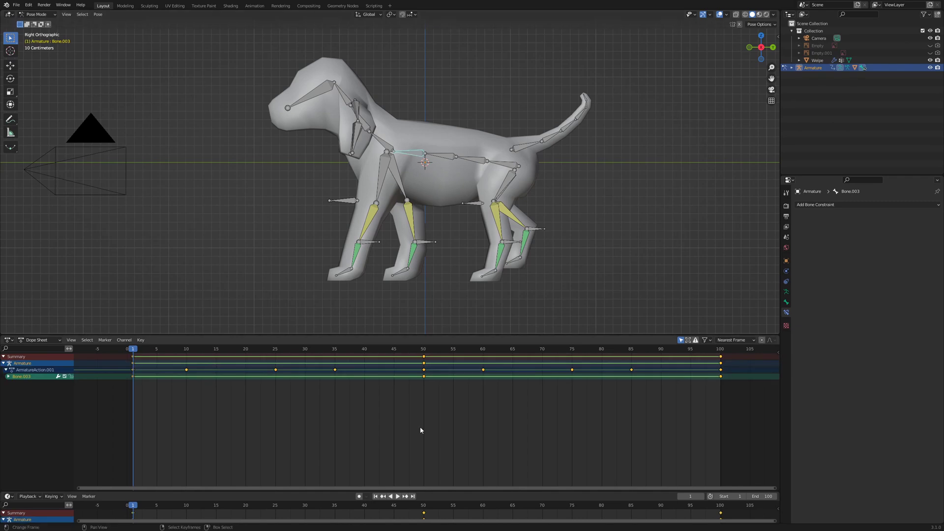
pyautogui.press('g')
pyautogui.click(385, 429)
# - Shift all keyframes of the tail bone, Bone.010, 2 frames later in the Dope Sheet
pyautogui.click(552, 219)
pyautogui.click(568, 126)
pyautogui.press('a')
pyautogui.press('g')
pyautogui.click(483, 405)
# - Shift the keyframes of the ear bones Bone.022 and Bone.023 by 4 frames earlier and play the animation
pyautogui.click(437, 280)
pyautogui.click(355, 139)
pyautogui.keyDown('shift'); pyautogui.click(357, 111); pyautogui.keyUp('shift')
pyautogui.press('g')
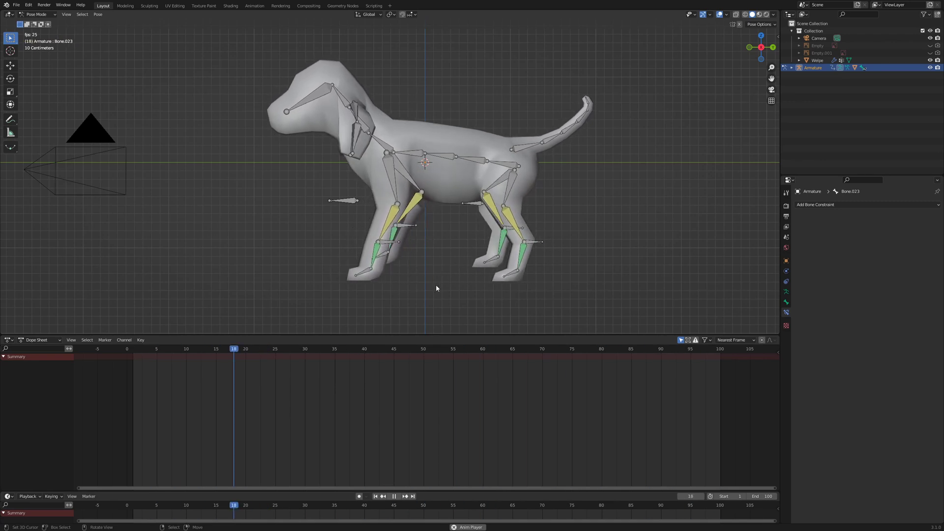
pyautogui.press('space')
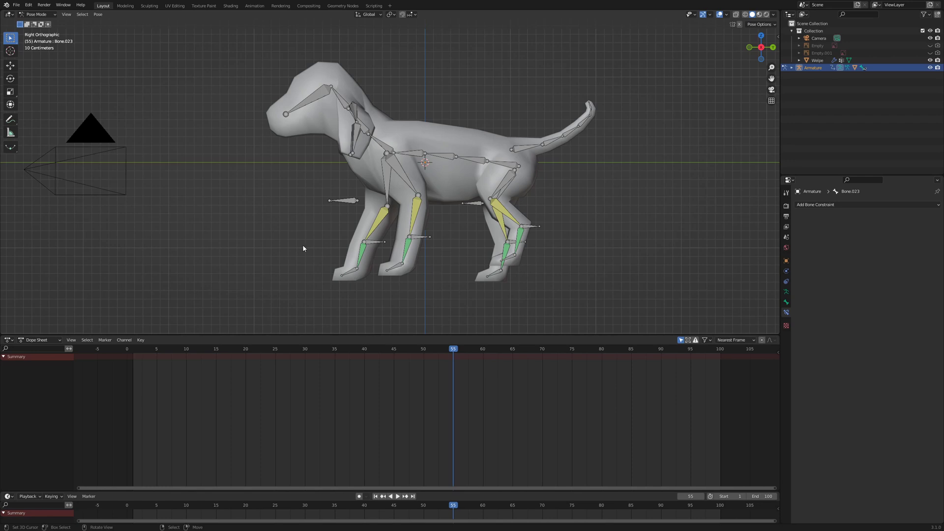
# - Select all bones, set the Dope Sheet to Action Editor mode and turn the timeline into an enlarged Nonlinear Animation editor
pyautogui.press('a')
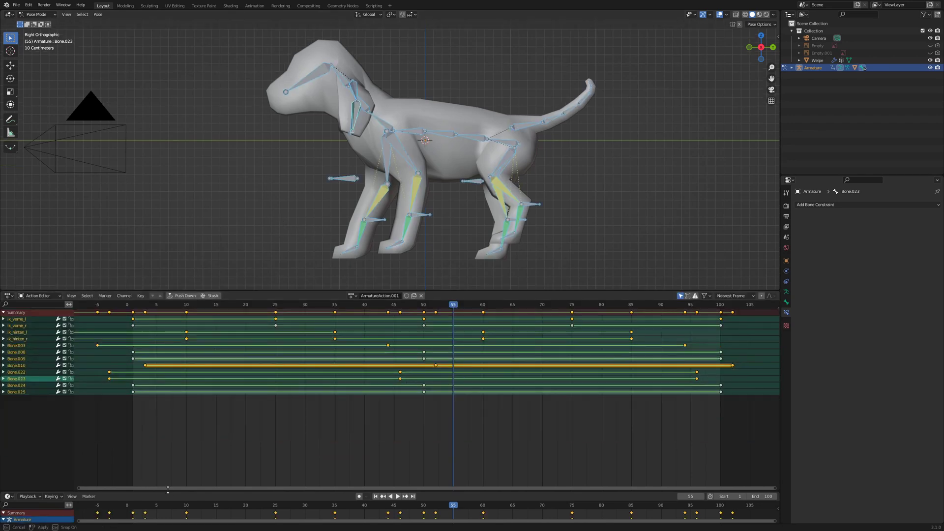
pyautogui.moveTo(168, 490); pyautogui.dragTo(172, 415)
pyautogui.click(9, 424)
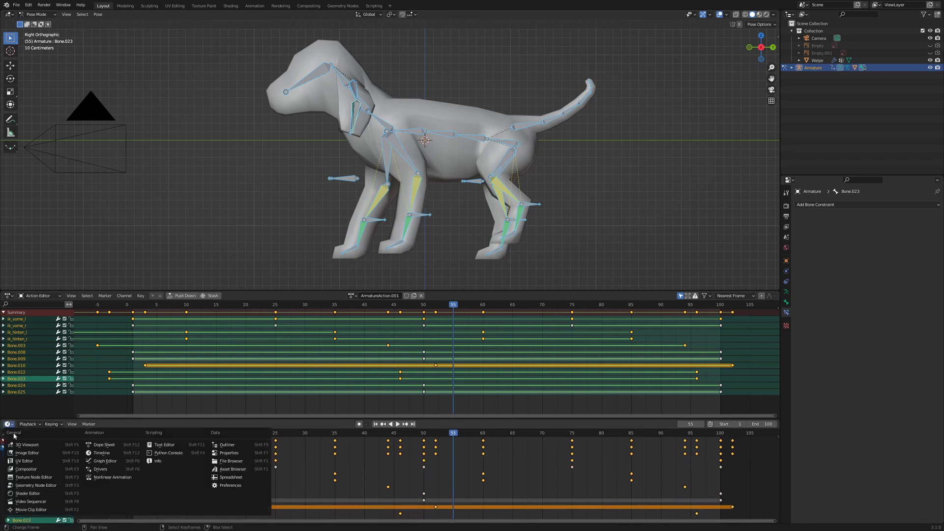
pyautogui.click(108, 477)
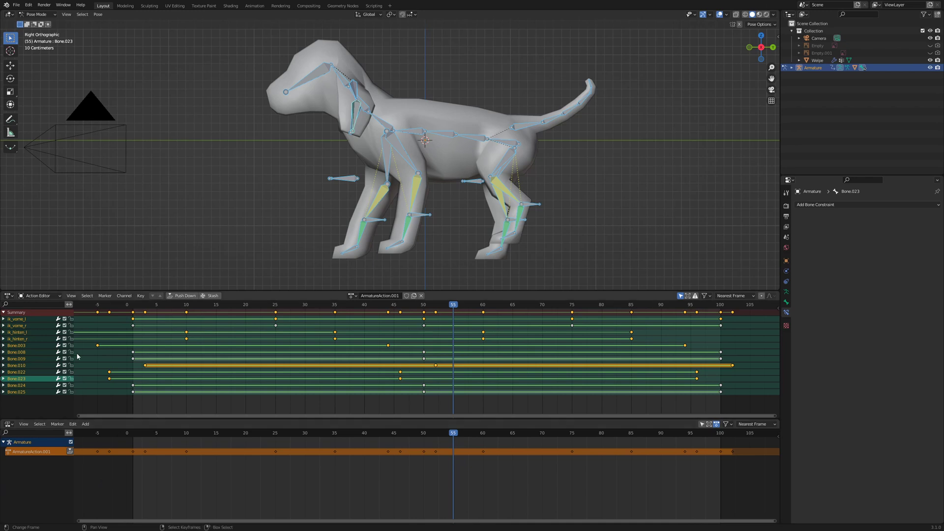
# - Rename the armature's walk action to Laufen and give it a fake user
pyautogui.press('n')
pyautogui.doubleClick(390, 295)
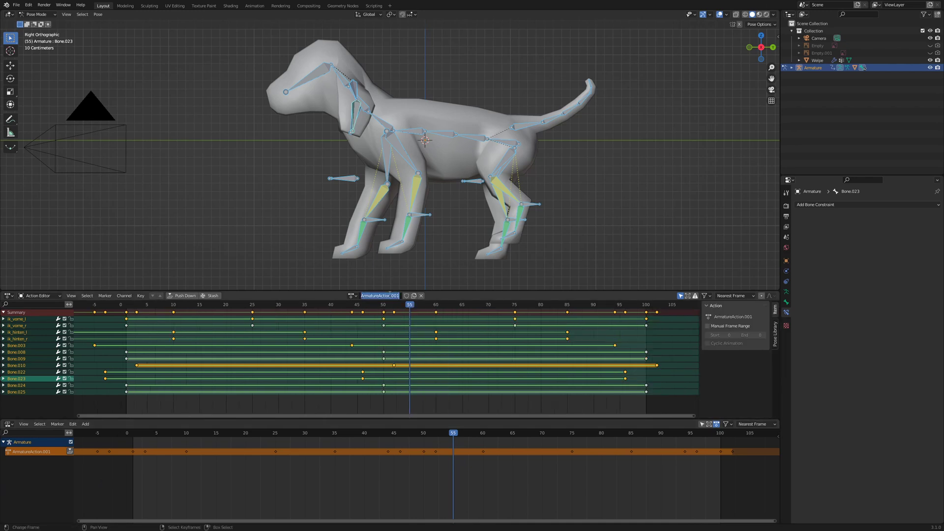
pyautogui.write('Laufen')
pyautogui.press('Return')
pyautogui.click(406, 296)
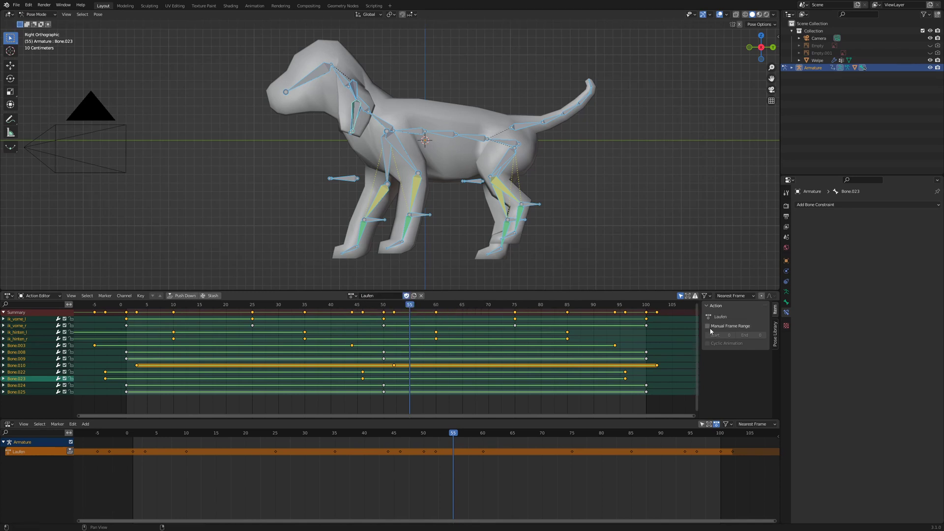
# - Give the Laufen action a manual frame range from 1 to 100 and push it down as an NLA strip
pyautogui.click(710, 328)
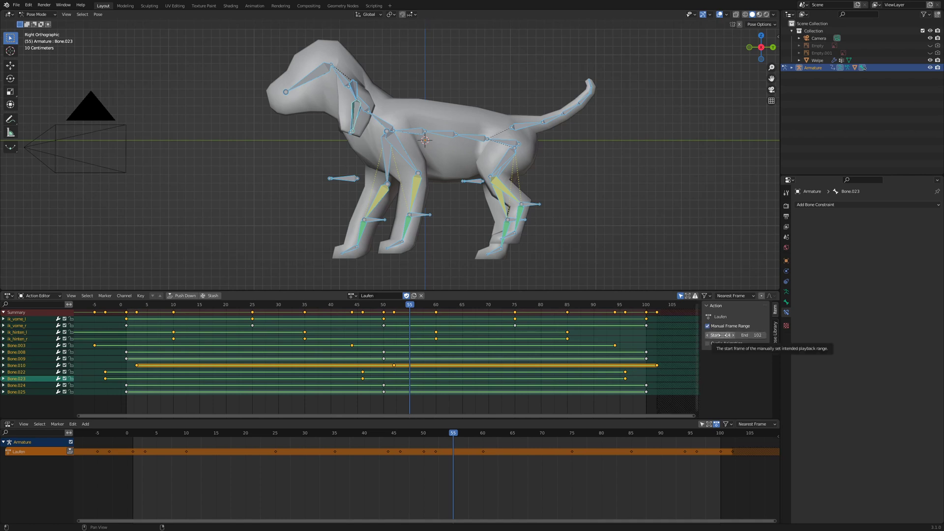
pyautogui.click(726, 335)
pyautogui.write('1')
pyautogui.press('Return')
pyautogui.click(760, 335)
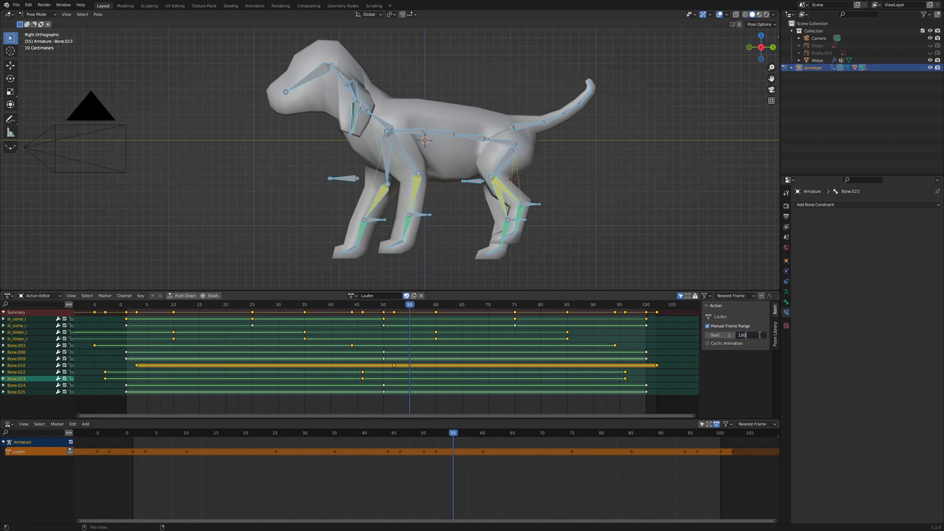
pyautogui.write('100')
pyautogui.press('Return')
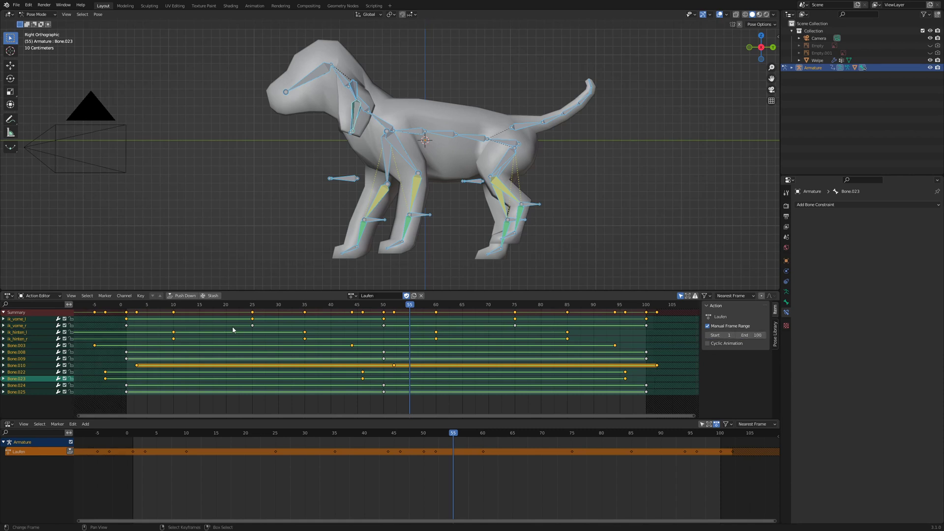
pyautogui.click(183, 296)
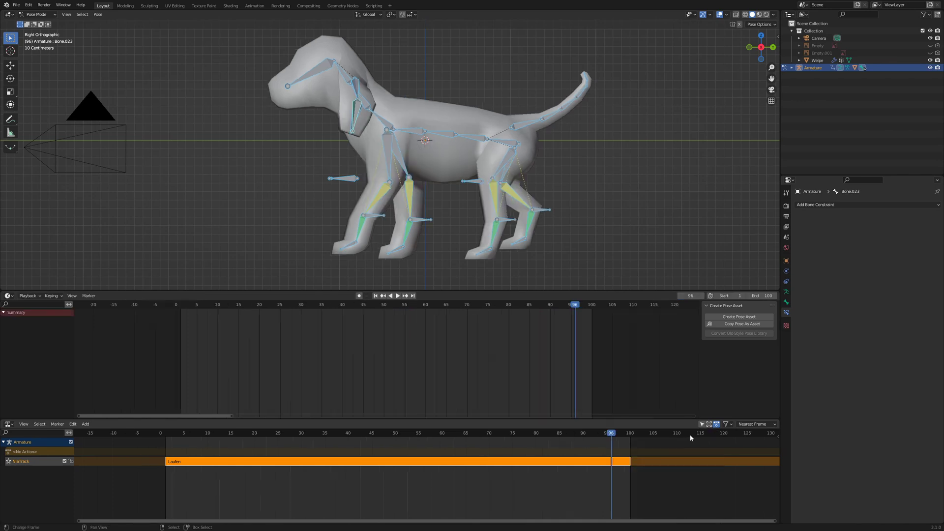
# - Set the Laufen strip's repeat to 5 and its playback scale to 0.5
pyautogui.press('n')
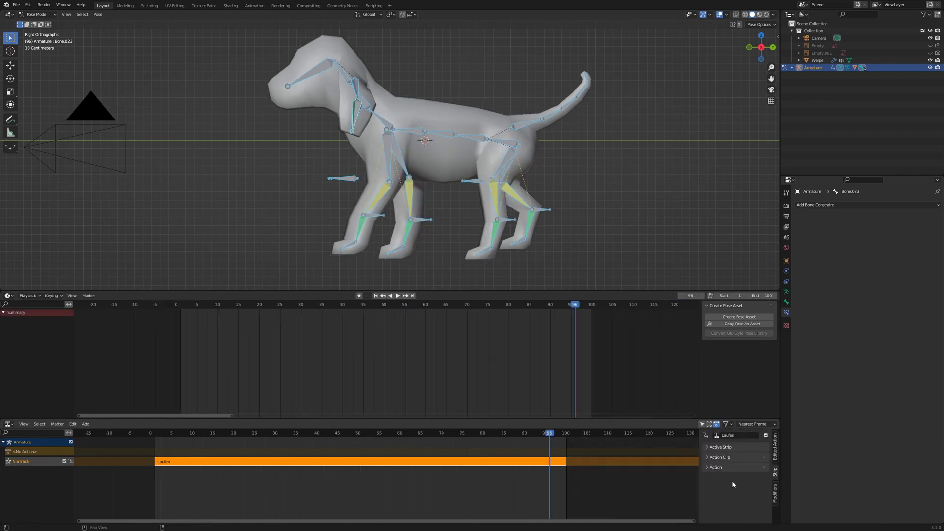
pyautogui.click(708, 457)
pyautogui.scroll(-1, 747, 504)
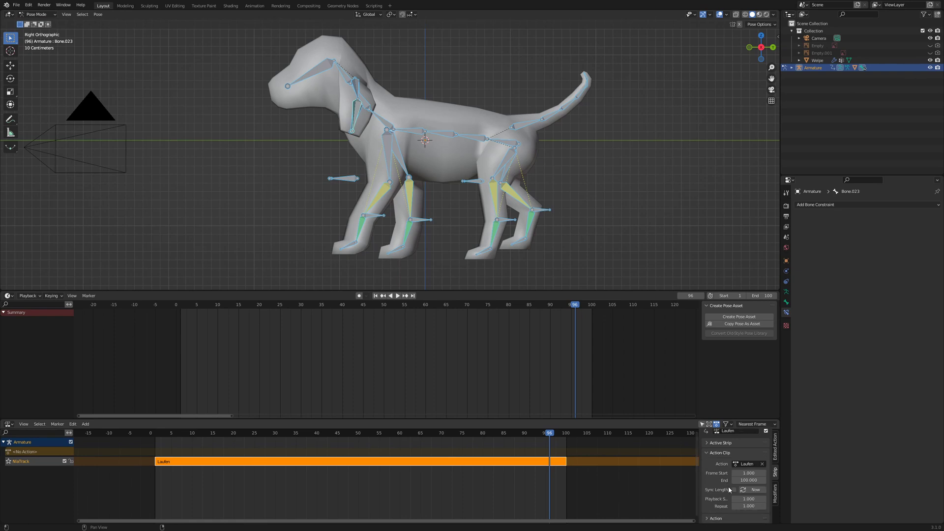
pyautogui.click(755, 506)
pyautogui.press('Return')
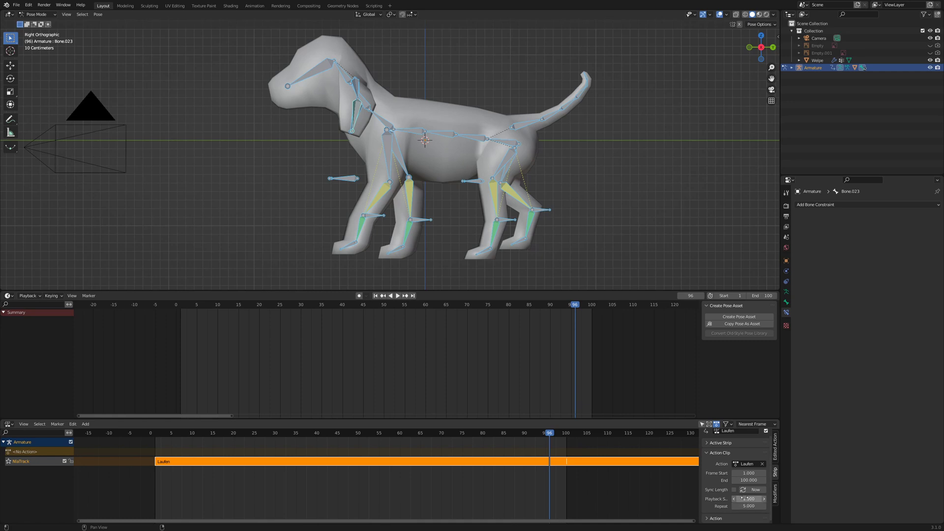
pyautogui.click(744, 498)
pyautogui.write('0.5')
pyautogui.press('Return')
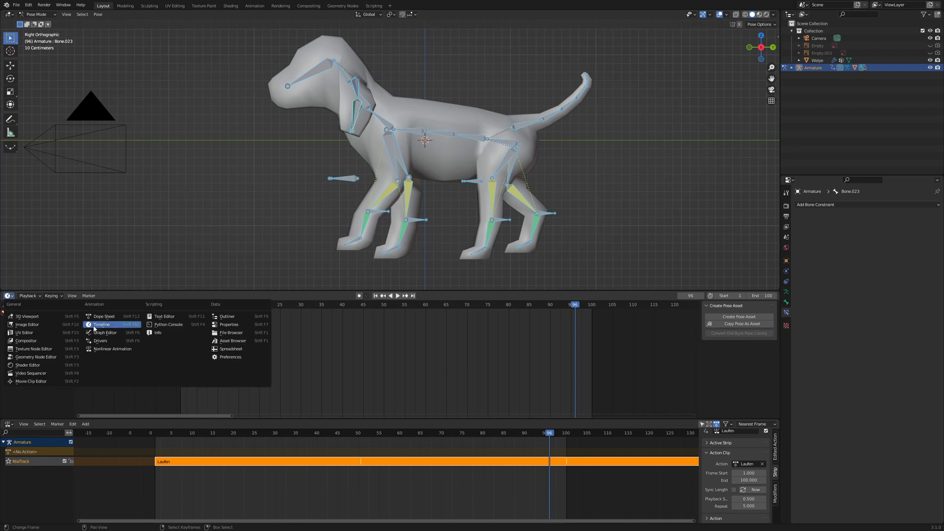
# - Set the scene's end frame to 500 and play the repeated walk animation from frame 1
pyautogui.scroll(-15, 413, 339)
pyautogui.click(375, 296)
pyautogui.click(397, 296)
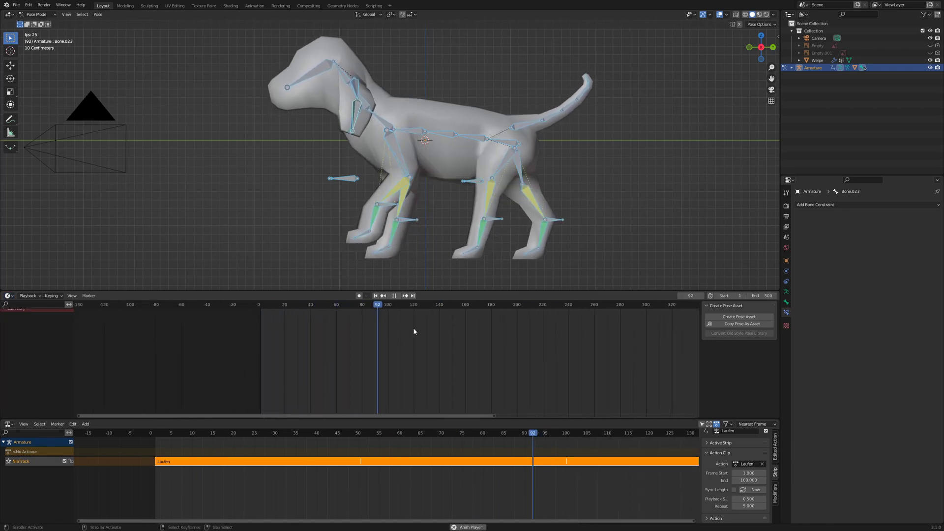
pyautogui.scroll(-2, 416, 331)
pyautogui.scroll(-6, 572, 475)
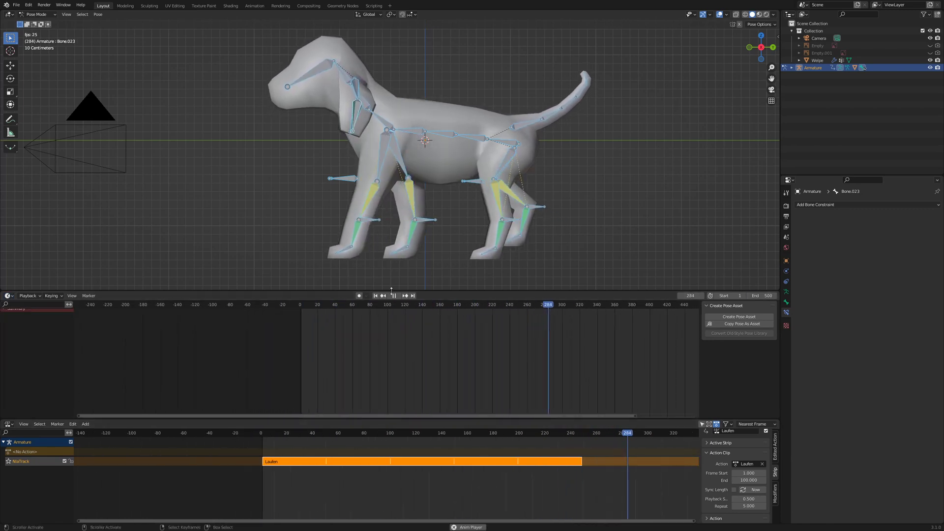
pyautogui.press('space')
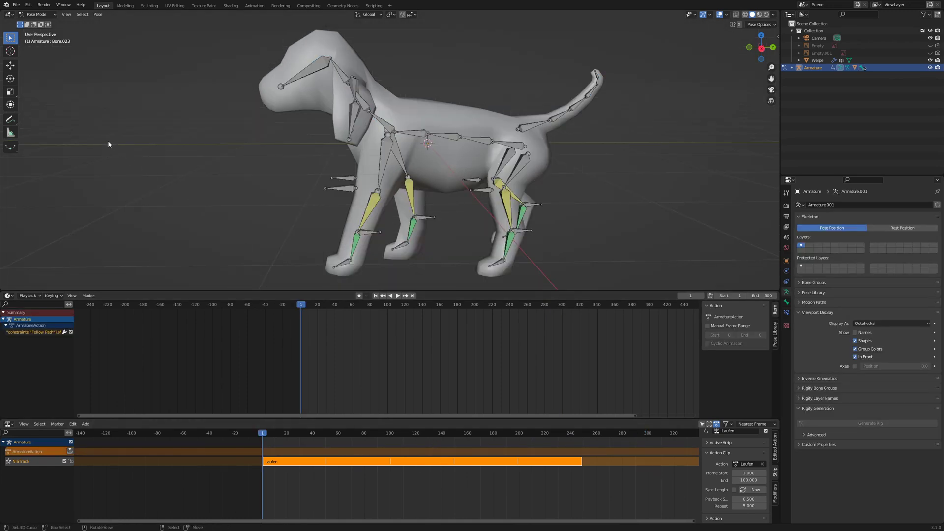
# - Switch the armature to Object Mode and add a Bezier curve at the scene origin
pyautogui.click(46, 15)
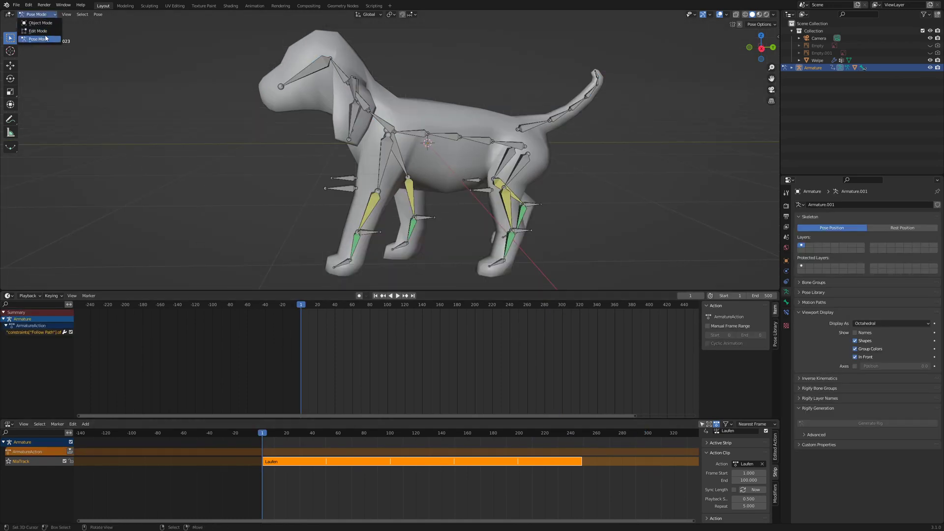
pyautogui.click(45, 22)
pyautogui.hotkey('shift', 'a')
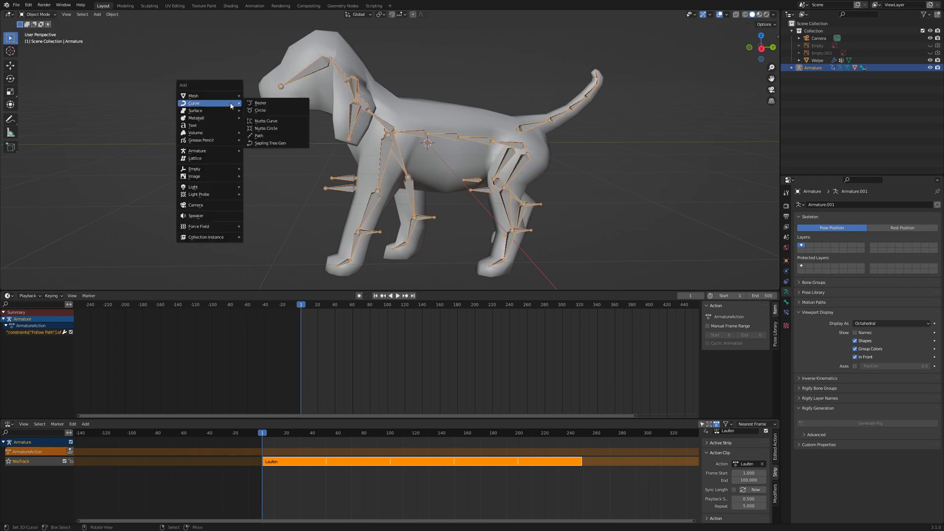
pyautogui.click(252, 103)
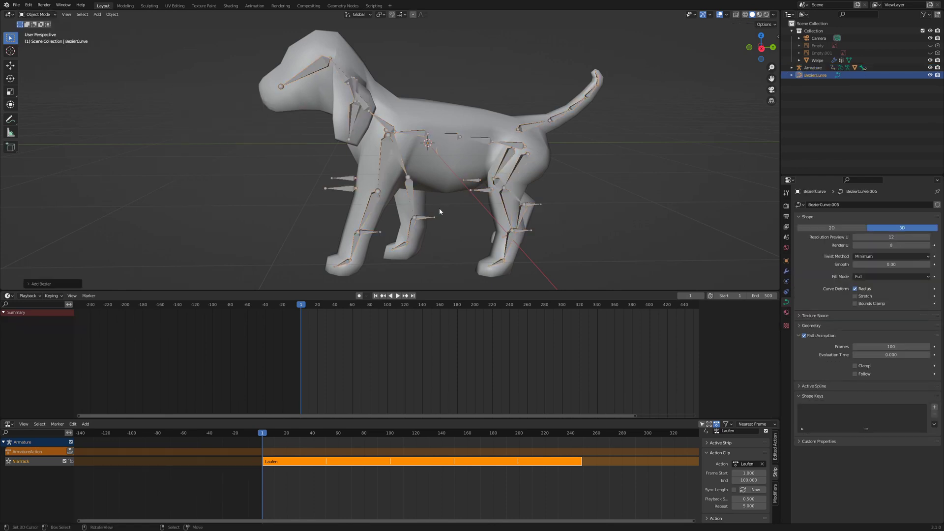
# - Rotate the Bezier curve 90 degrees about the Z axis and scale it up to many times the dog's length
pyautogui.scroll(-7, 438, 208)
pyautogui.moveTo(489, 183); pyautogui.dragTo(478, 204, button='middle')
pyautogui.write('rz90')
pyautogui.press('Return')
pyautogui.scroll(-3, 477, 203)
pyautogui.press('s')
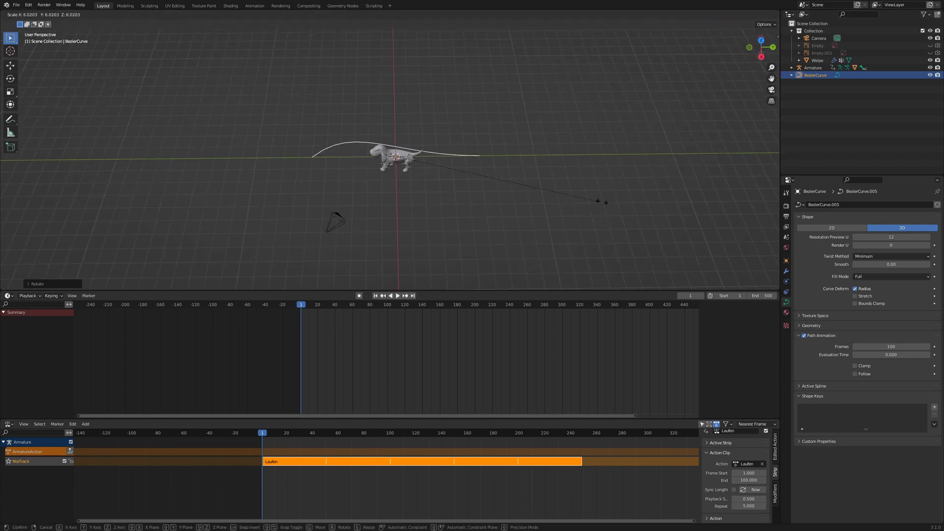
pyautogui.click(466, 265)
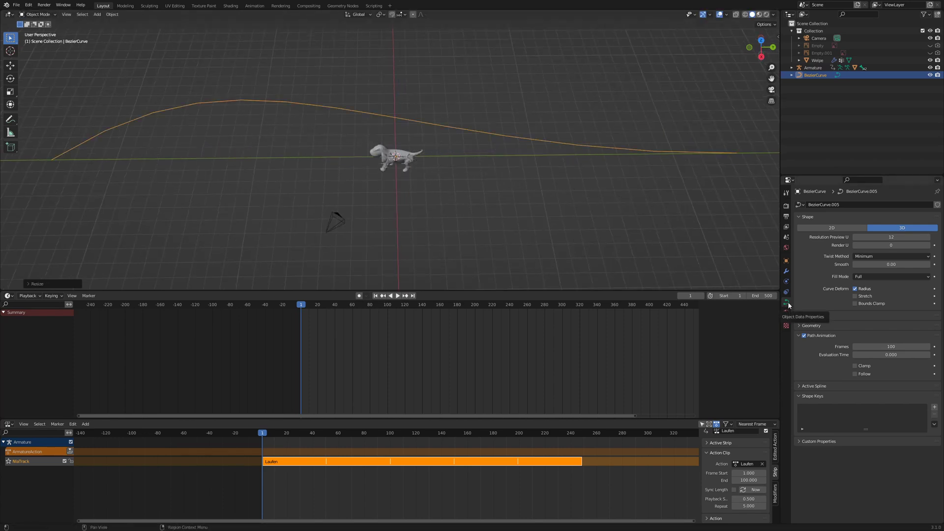
# - Set the curve's preview resolution to 256 and its path animation length to 400 frames
pyautogui.click(913, 237)
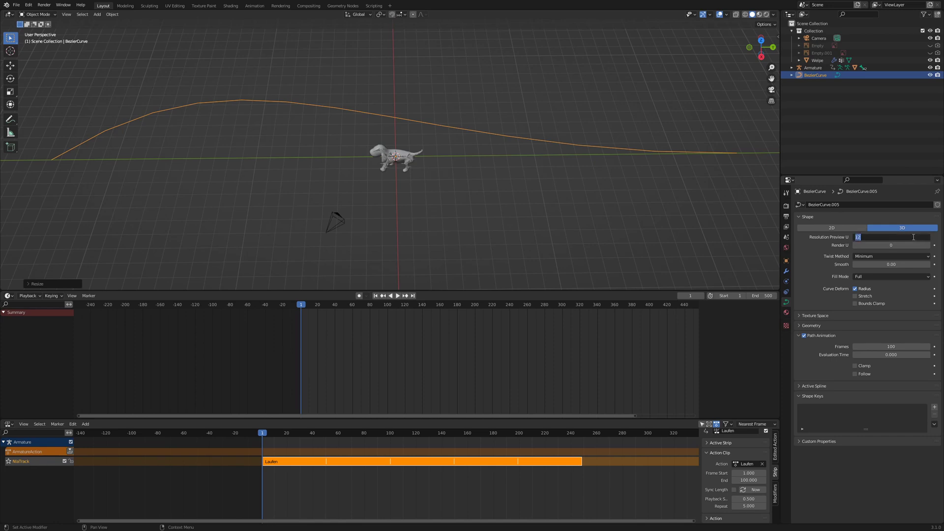
pyautogui.press('Return')
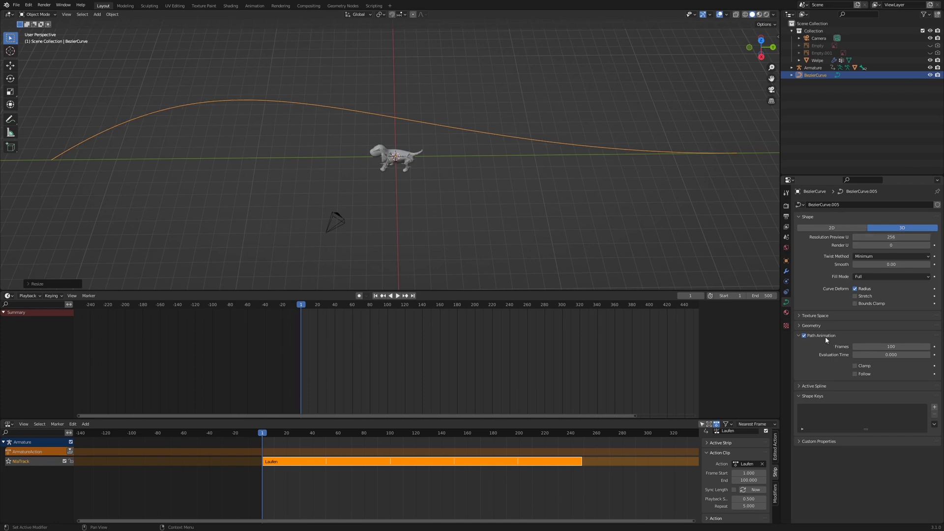
pyautogui.click(878, 346)
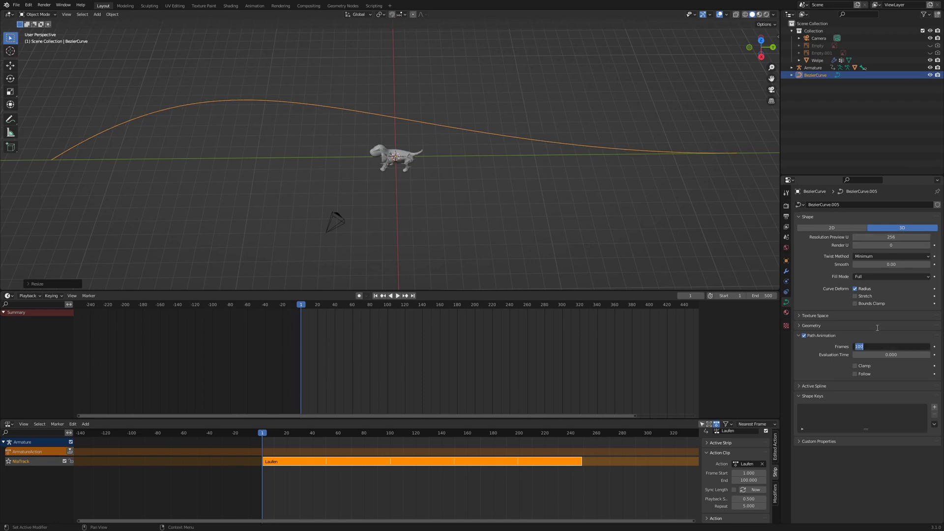
pyautogui.press('Return')
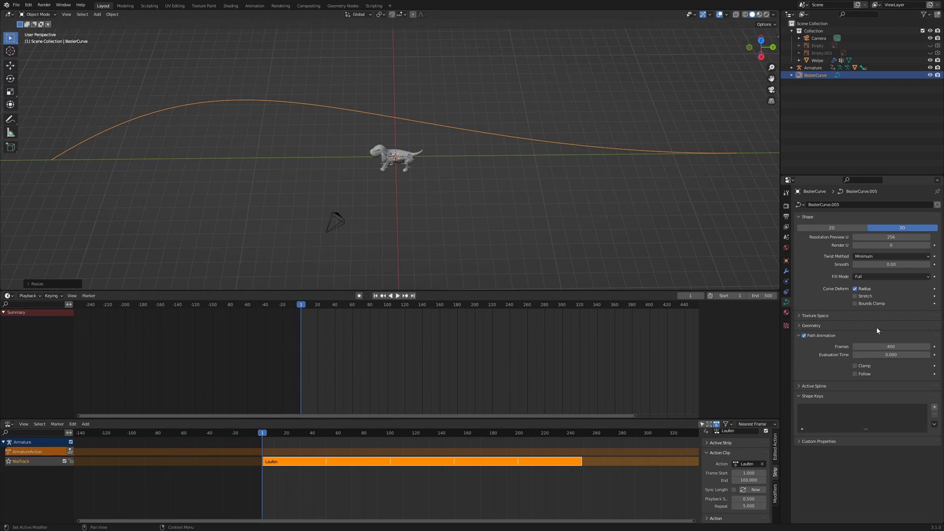
# - Give the armature a Follow Path constraint targeting BezierCurve, with Follow Curve enabled and -Y as the forward axis
pyautogui.scroll(6, 420, 150)
pyautogui.click(422, 160)
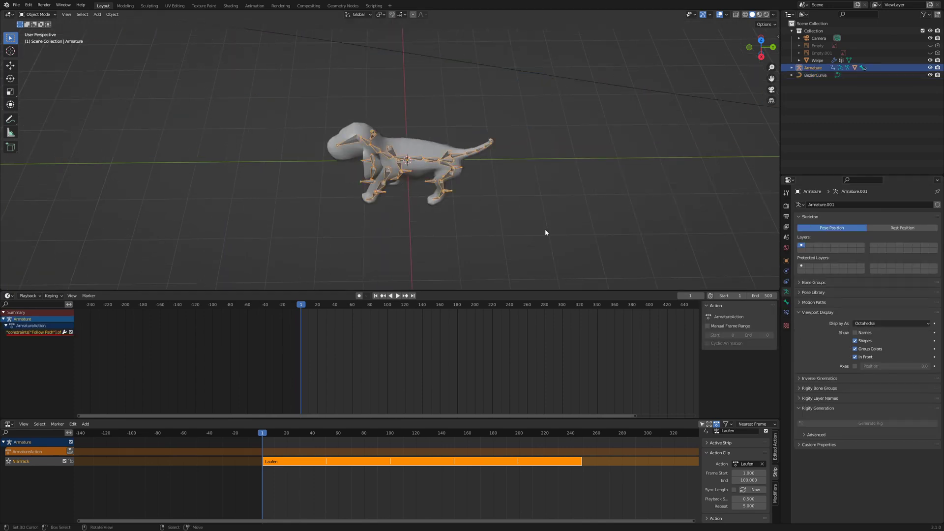
pyautogui.click(787, 284)
pyautogui.click(827, 204)
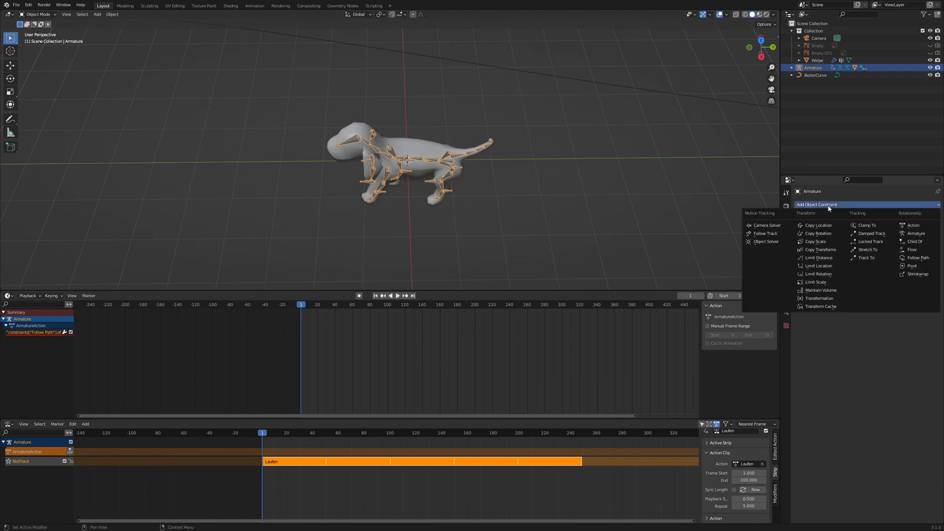
pyautogui.click(928, 258)
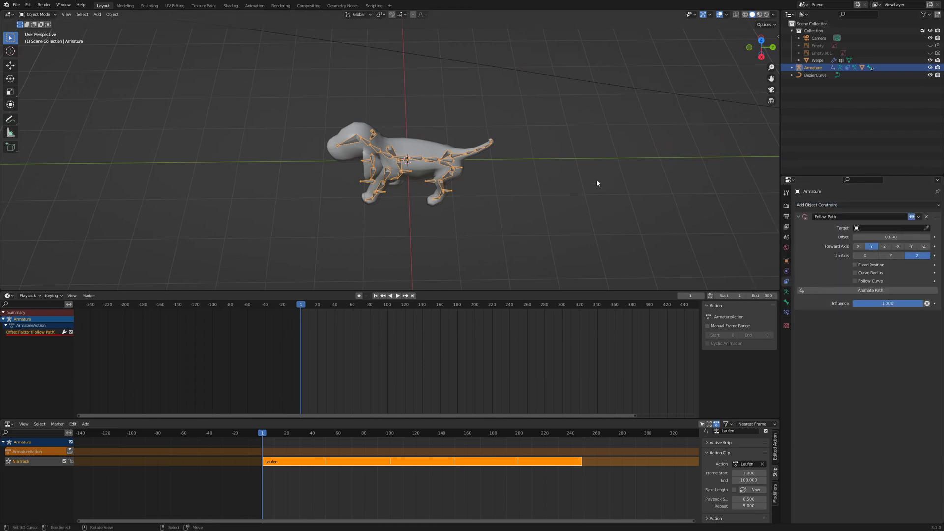
pyautogui.click(880, 228)
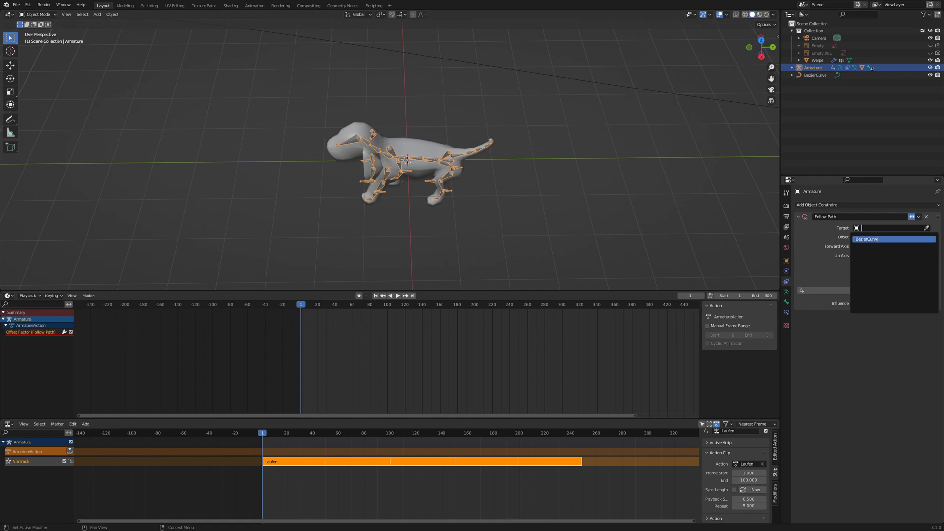
pyautogui.click(880, 239)
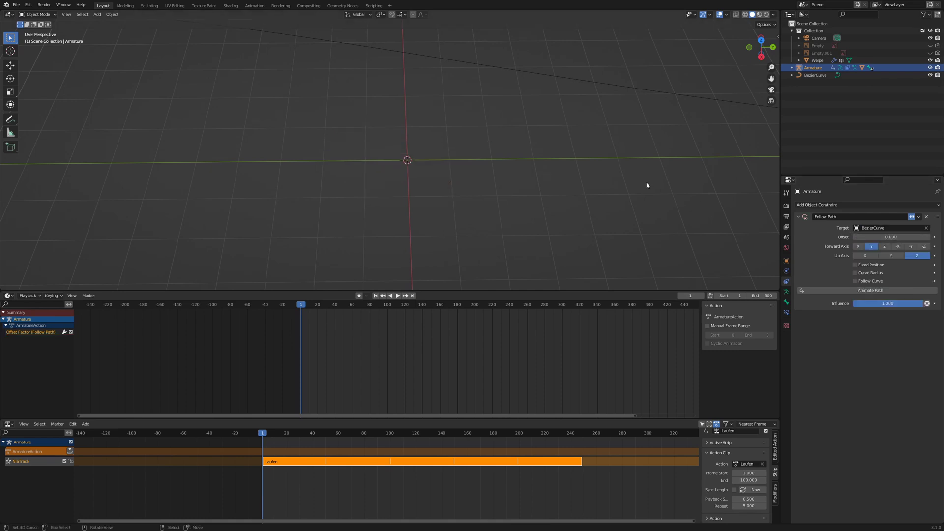
pyautogui.click(856, 282)
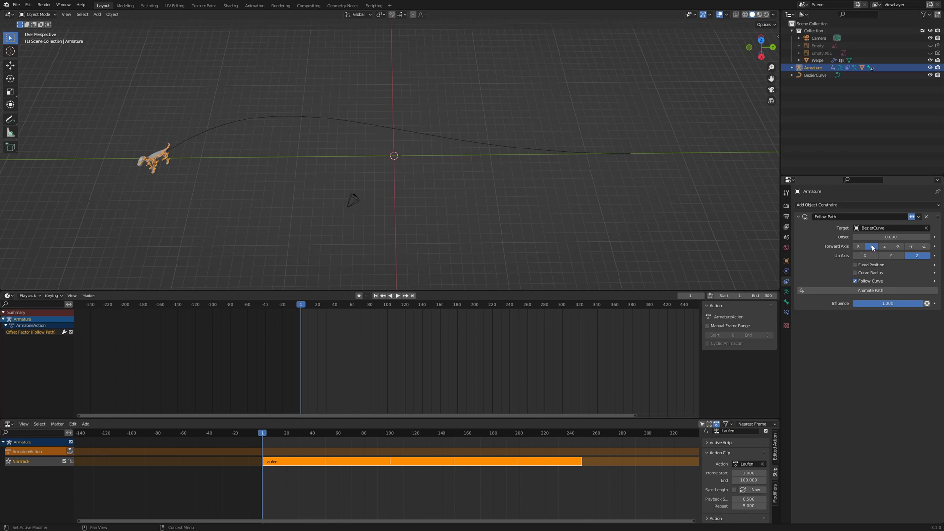
pyautogui.click(911, 247)
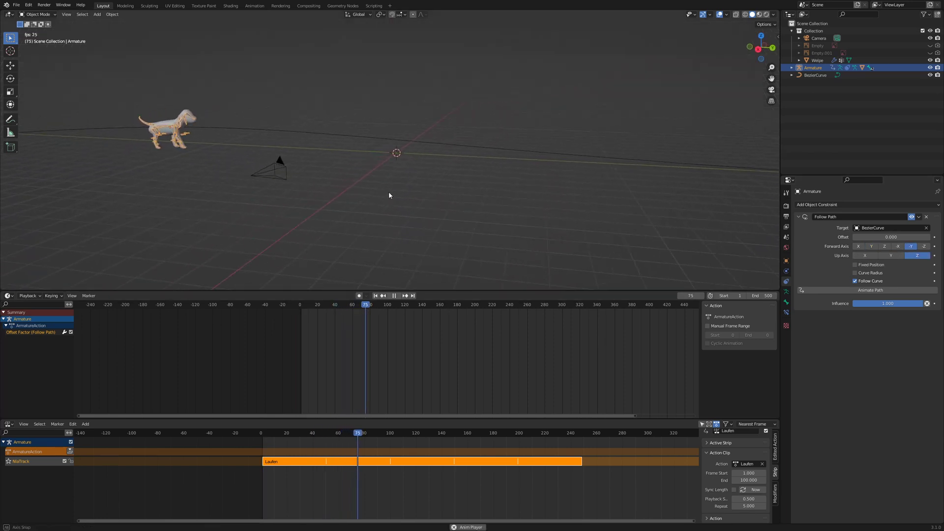
# - Examine the dog's walk along the curve during playback from several angles, stop it and go to frame 291
pyautogui.moveTo(390, 196); pyautogui.dragTo(353, 196, button='middle')
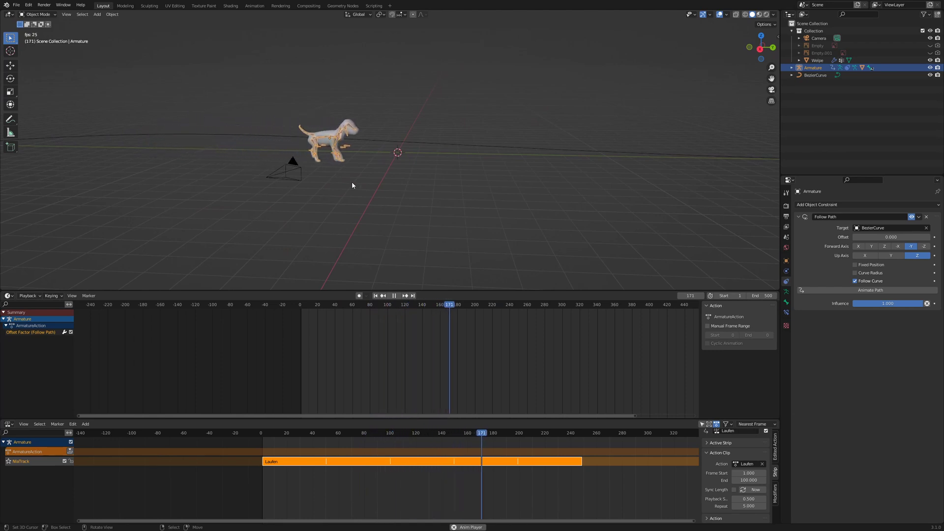
pyautogui.moveTo(351, 183); pyautogui.dragTo(383, 186, button='middle')
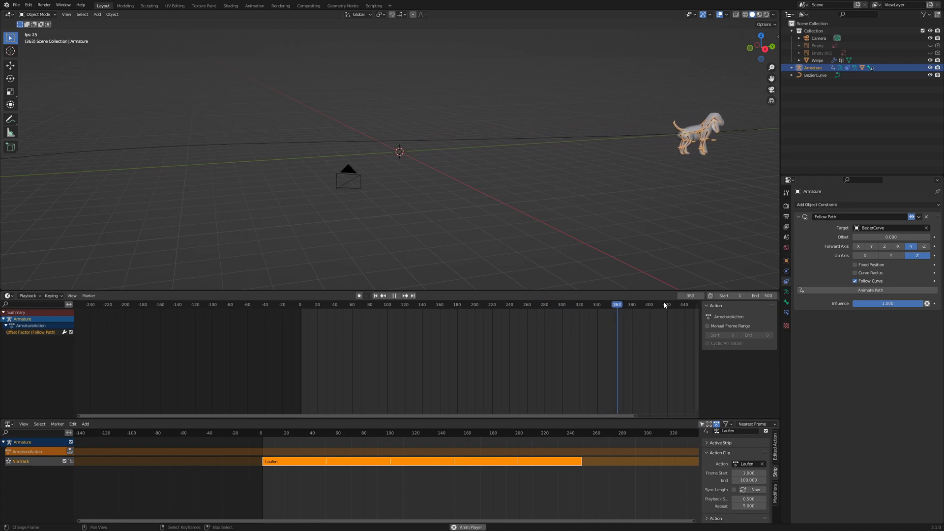
pyautogui.press('space')
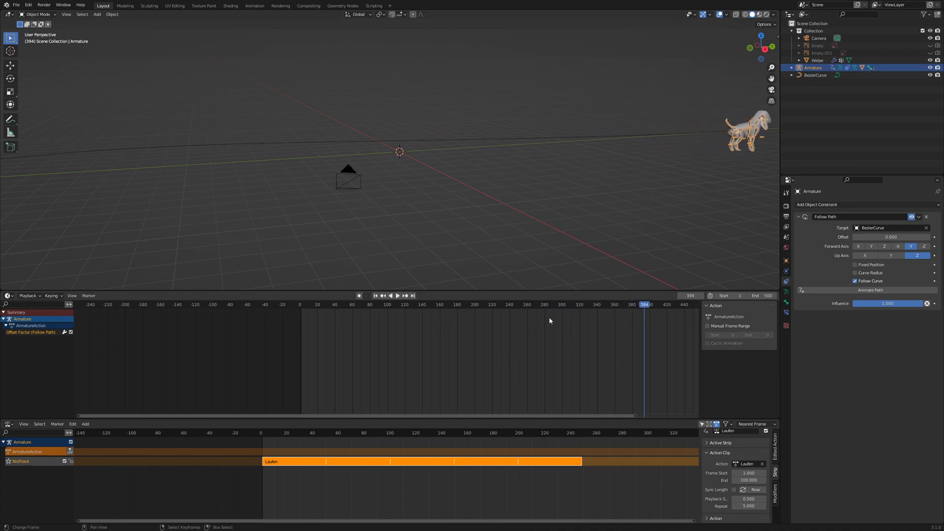
pyautogui.click(555, 313)
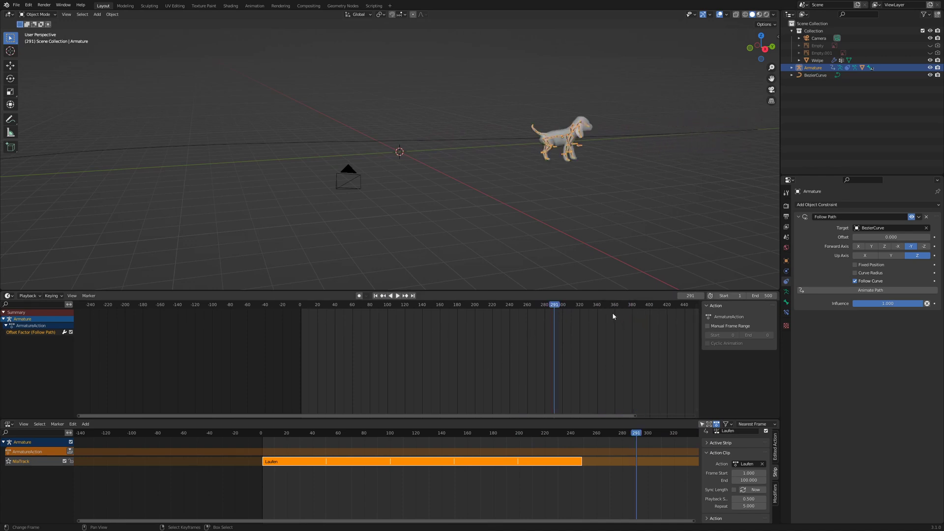